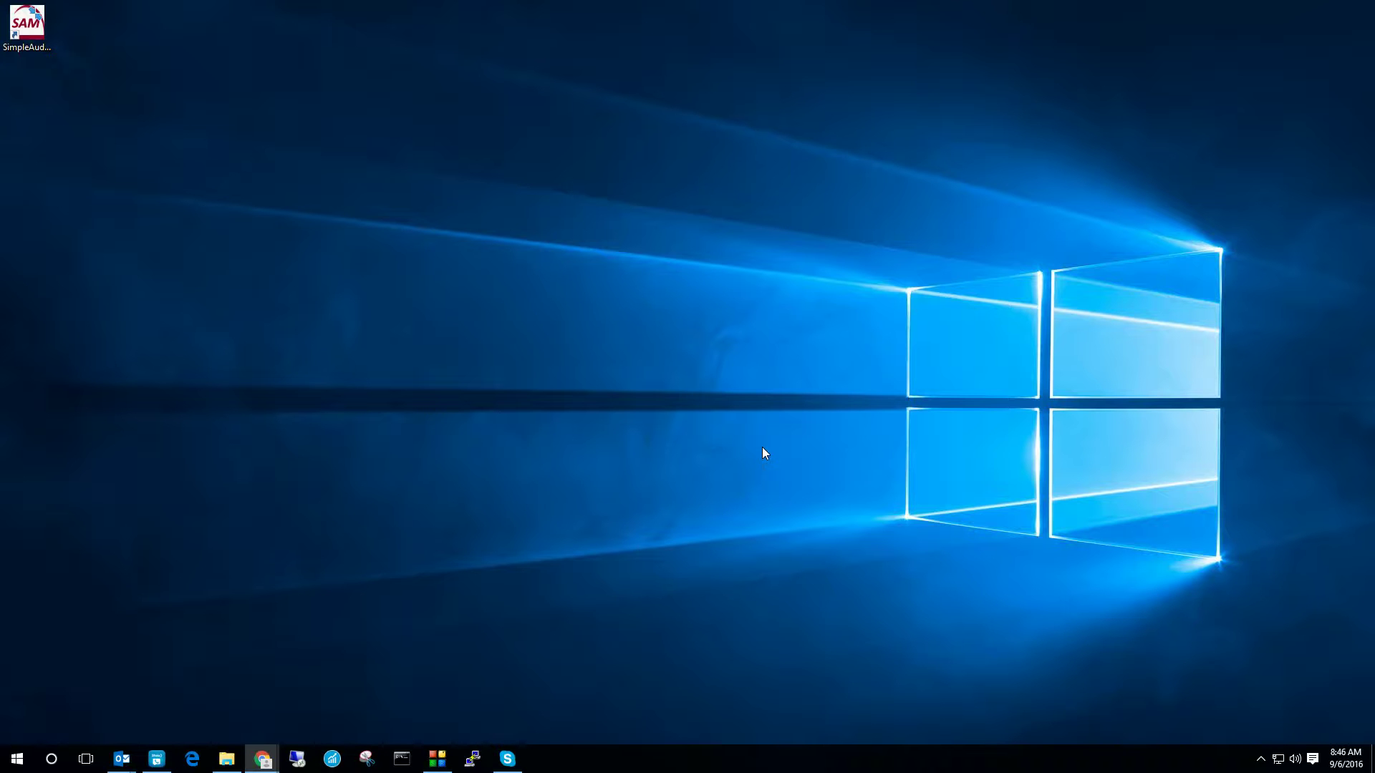
# Step: Launch Simple Audio Mixer and log in with the administrator username and password
pyautogui.click(40, 20)
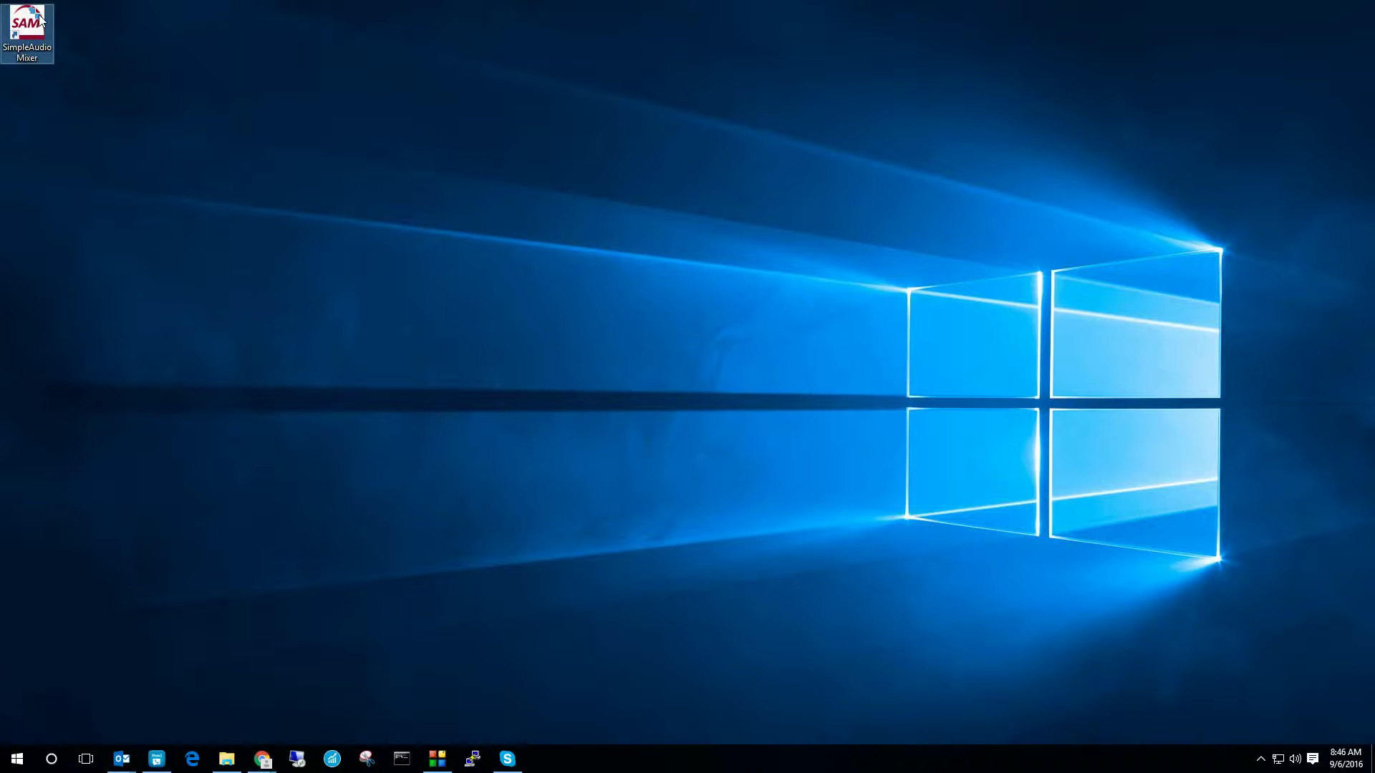
pyautogui.doubleClick(40, 20)
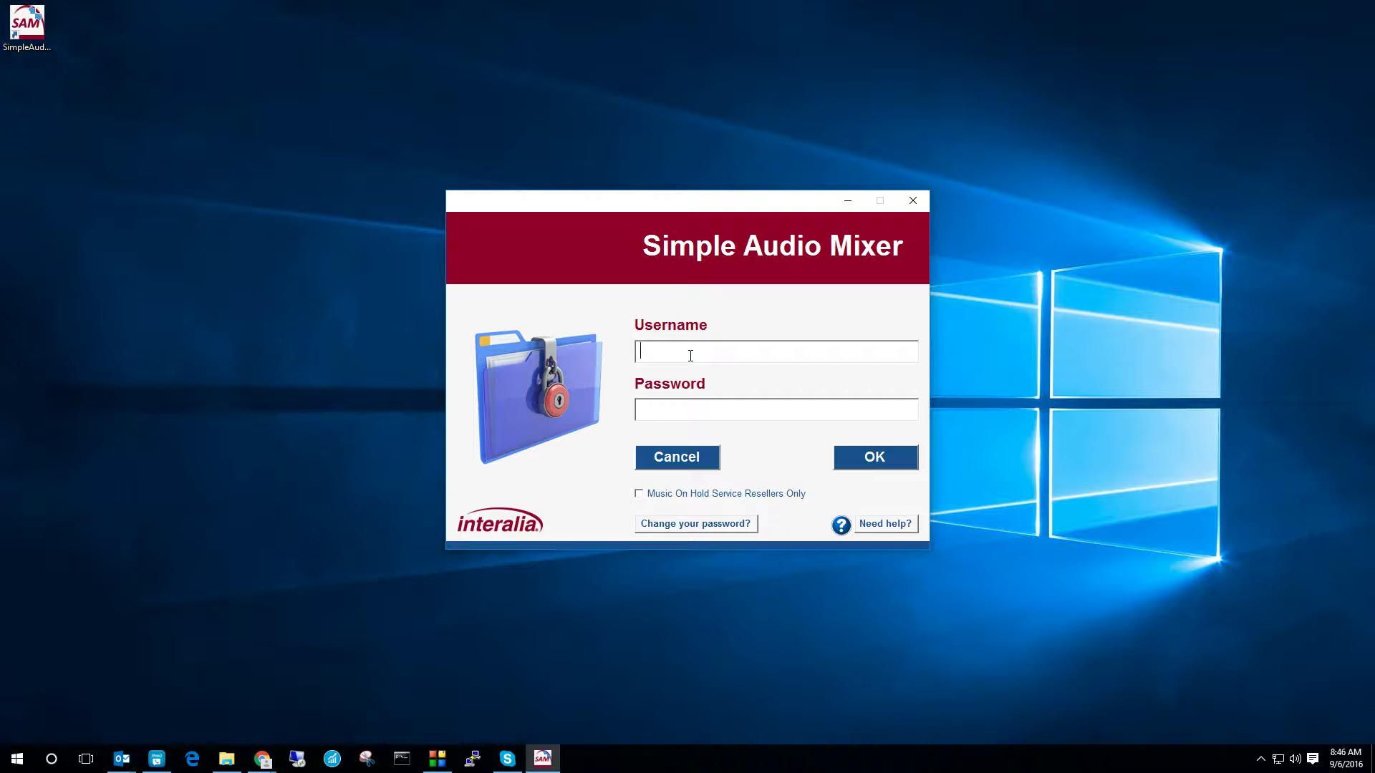
pyautogui.write('admin')
pyautogui.press('Tab')
pyautogui.write('*****')
pyautogui.click(879, 458)
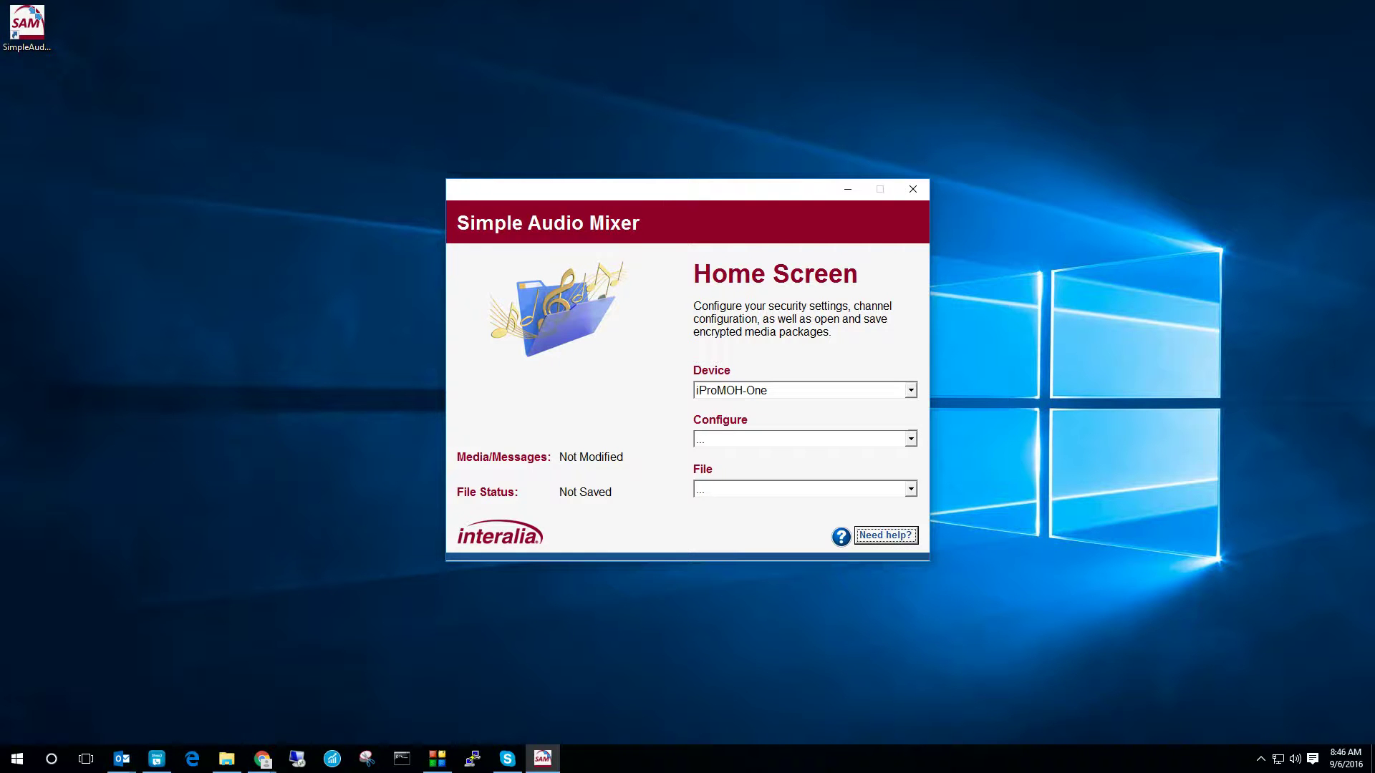
# Step: Select iProMOH-Mix as the device and open its Media/Messages configuration
pyautogui.click(786, 392)
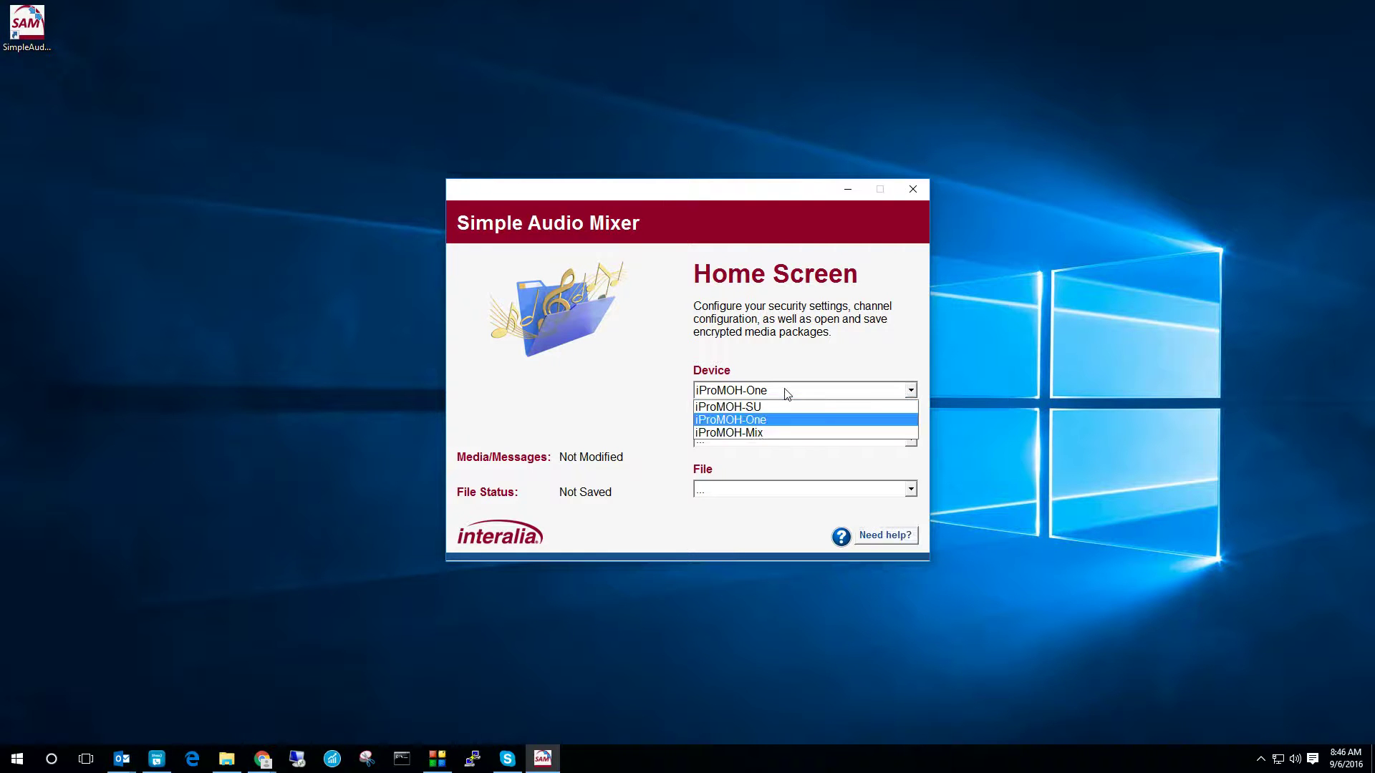
pyautogui.click(764, 433)
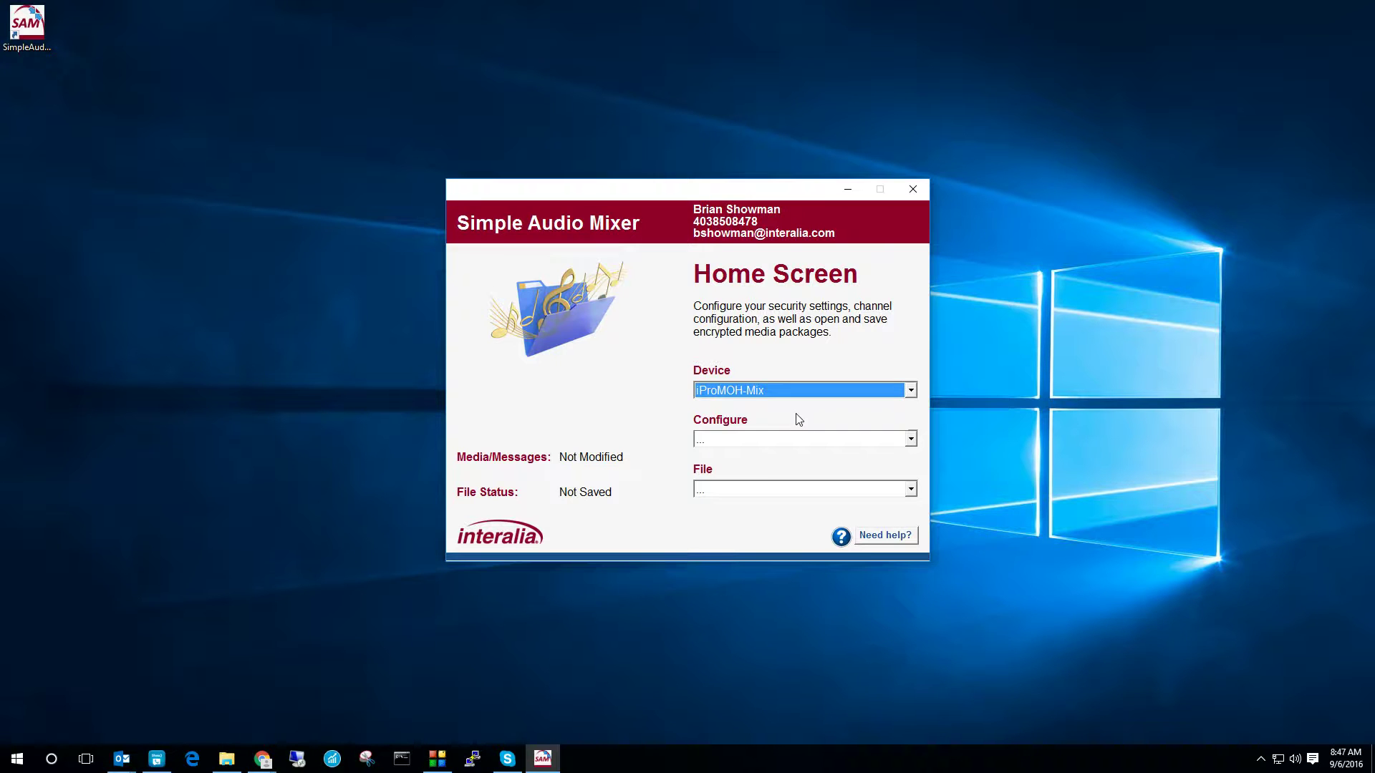
pyautogui.click(785, 439)
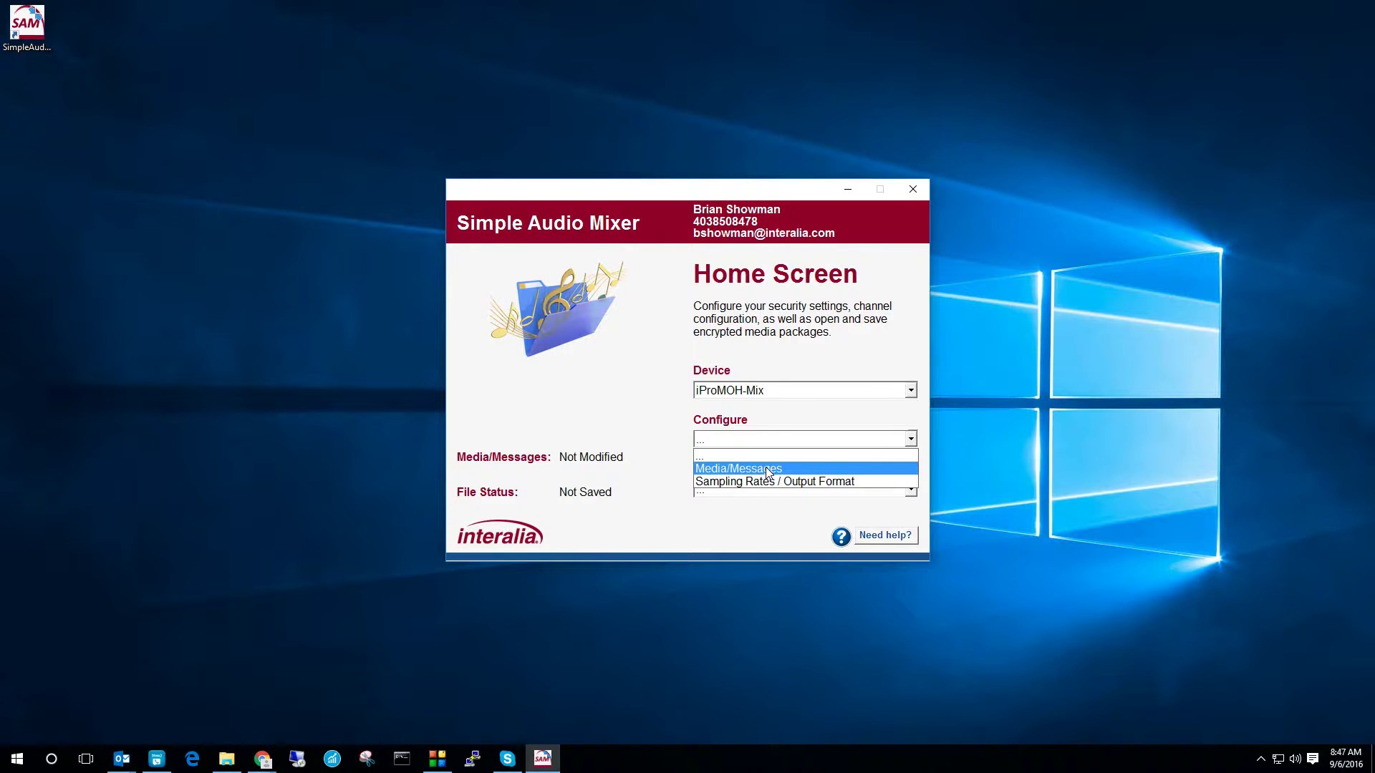
pyautogui.click(767, 469)
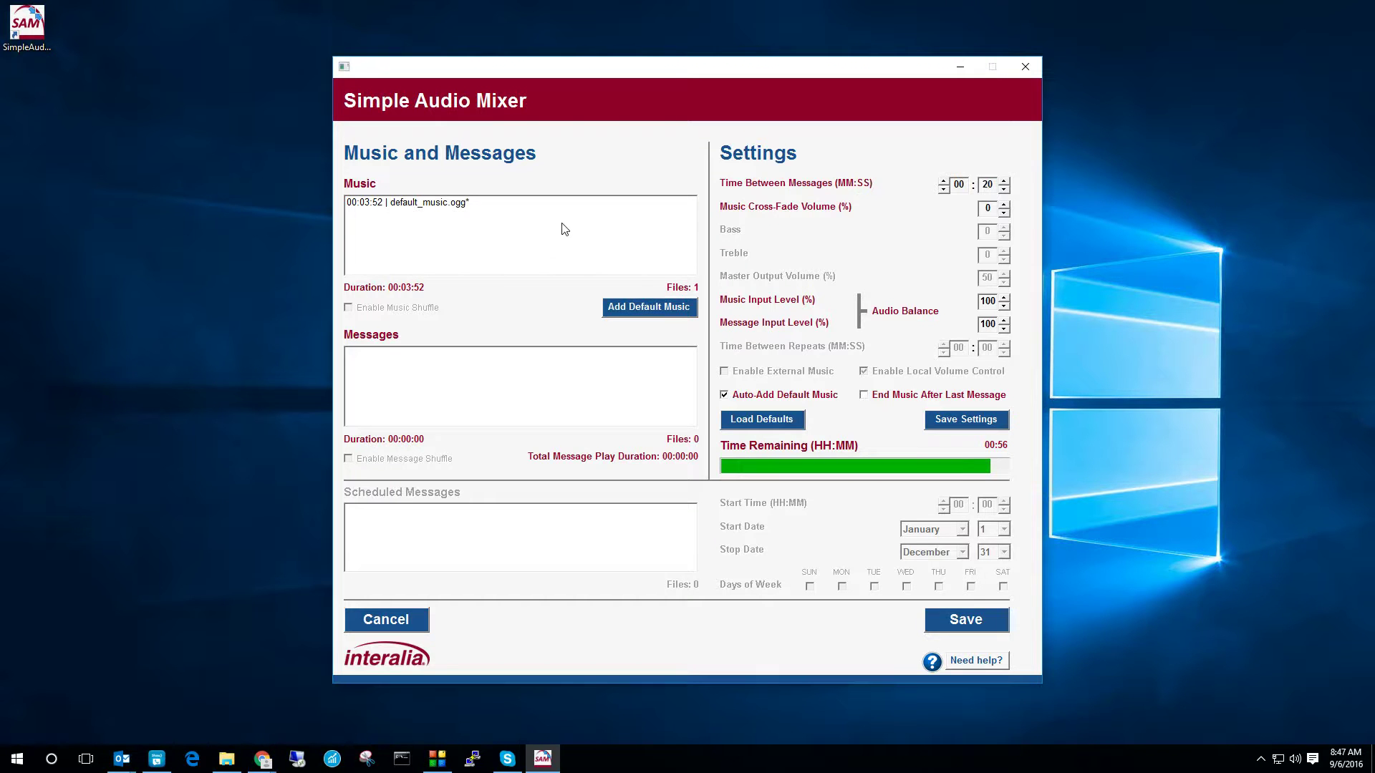
# Step: Delete default_music.ogg from the Music list and confirm the deletion
pyautogui.click(419, 206)
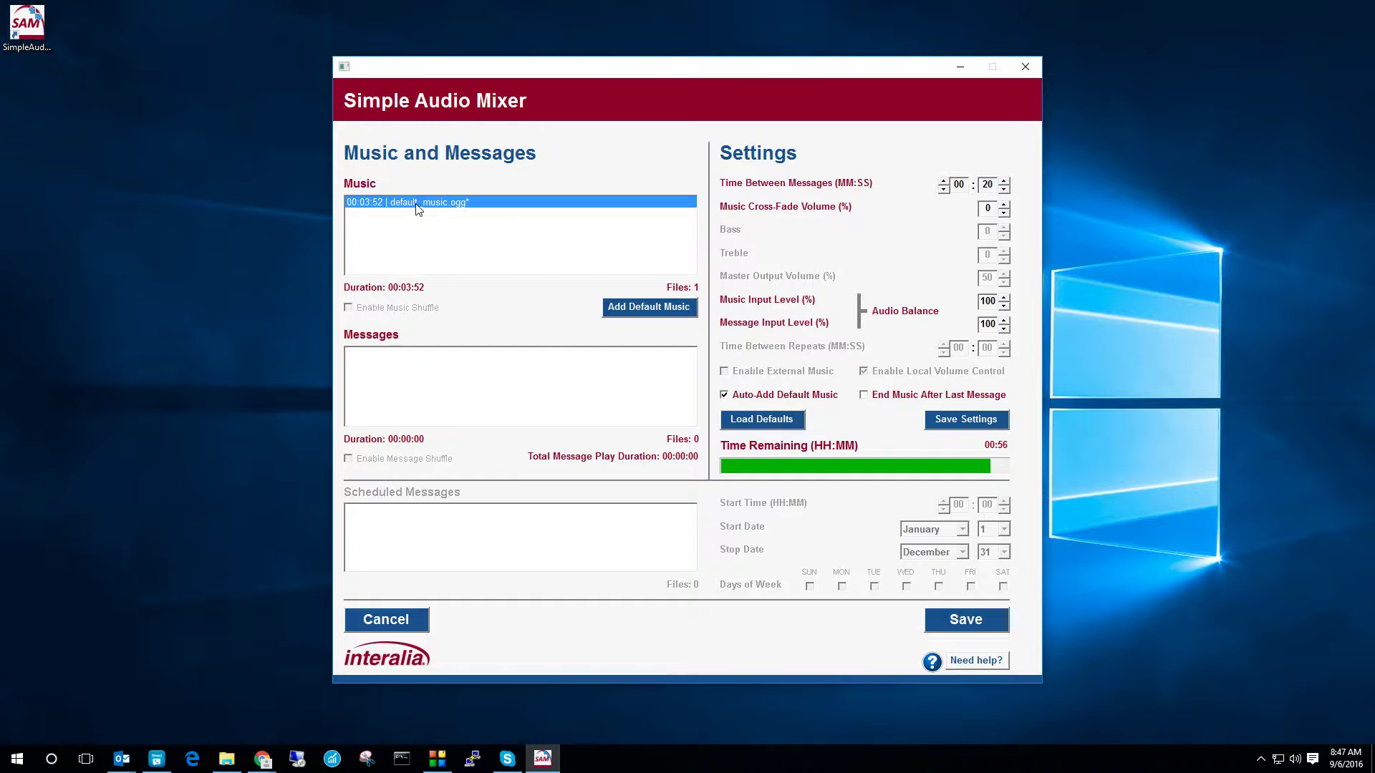
pyautogui.rightClick(417, 206)
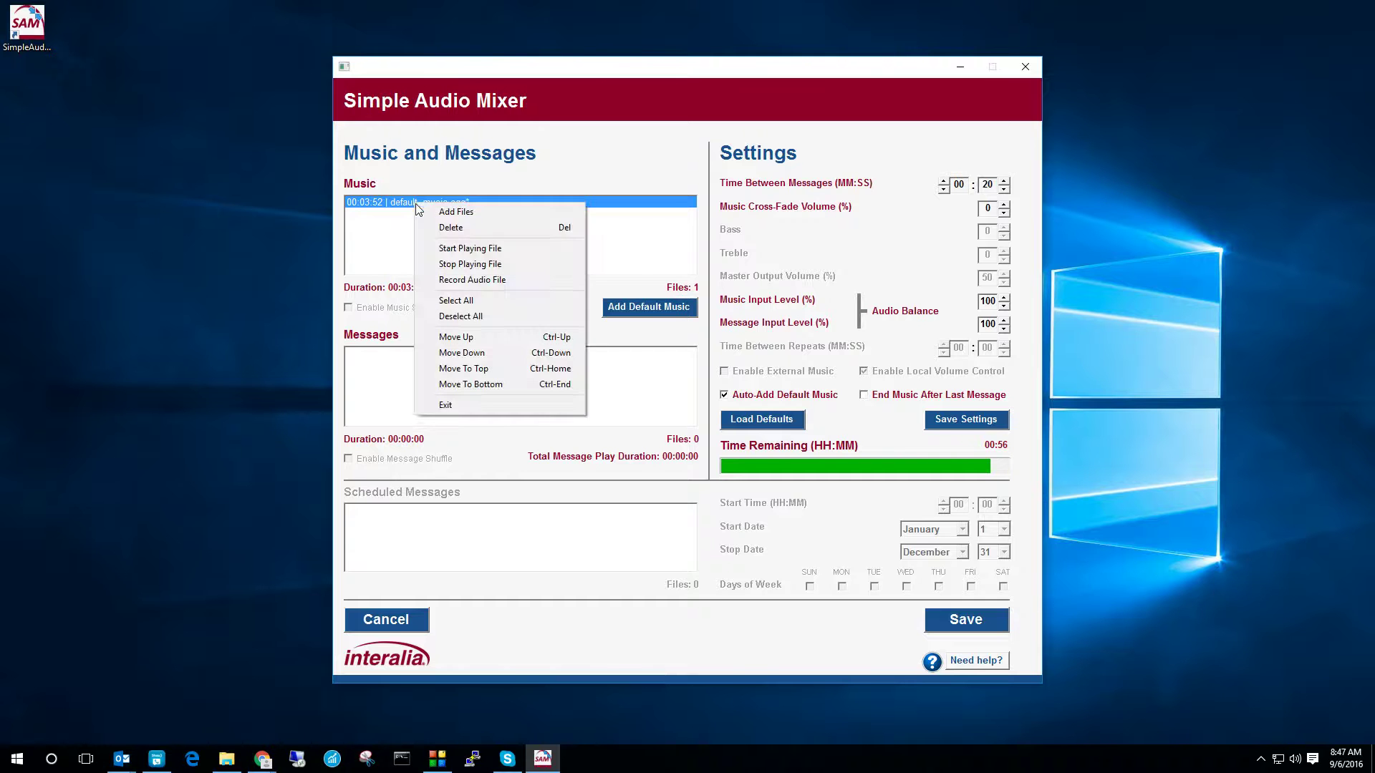
pyautogui.click(461, 230)
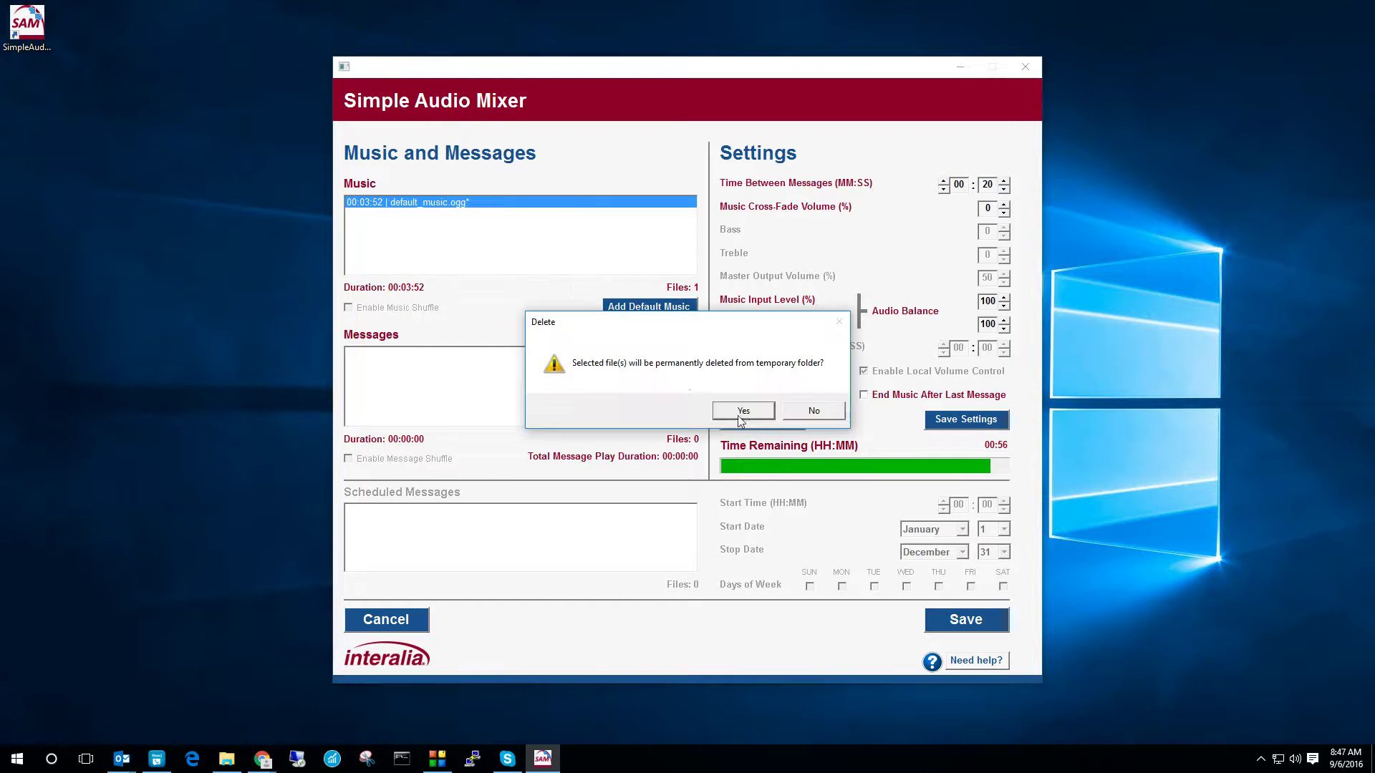
pyautogui.click(745, 413)
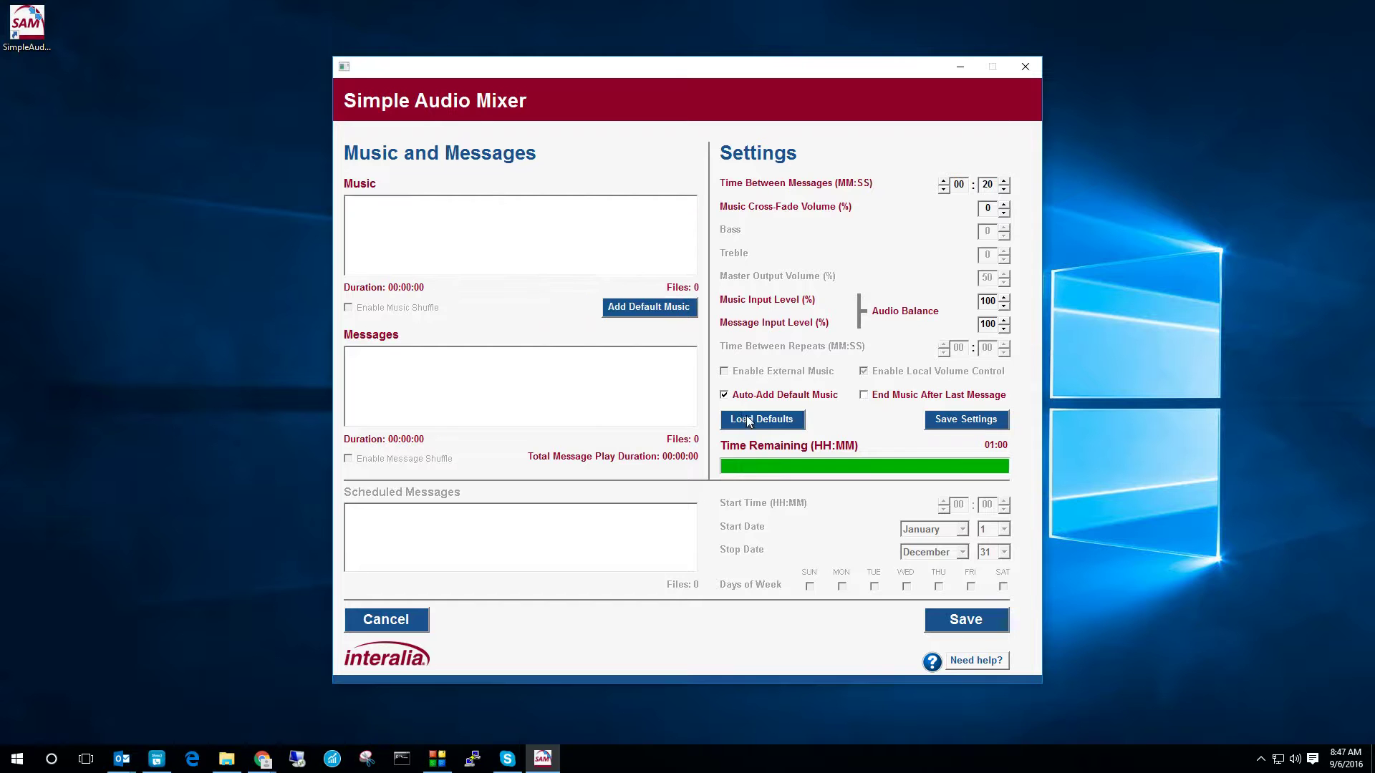
# Step: Re-add the default music, then delete it again so the Music list shows 0 files
pyautogui.click(655, 308)
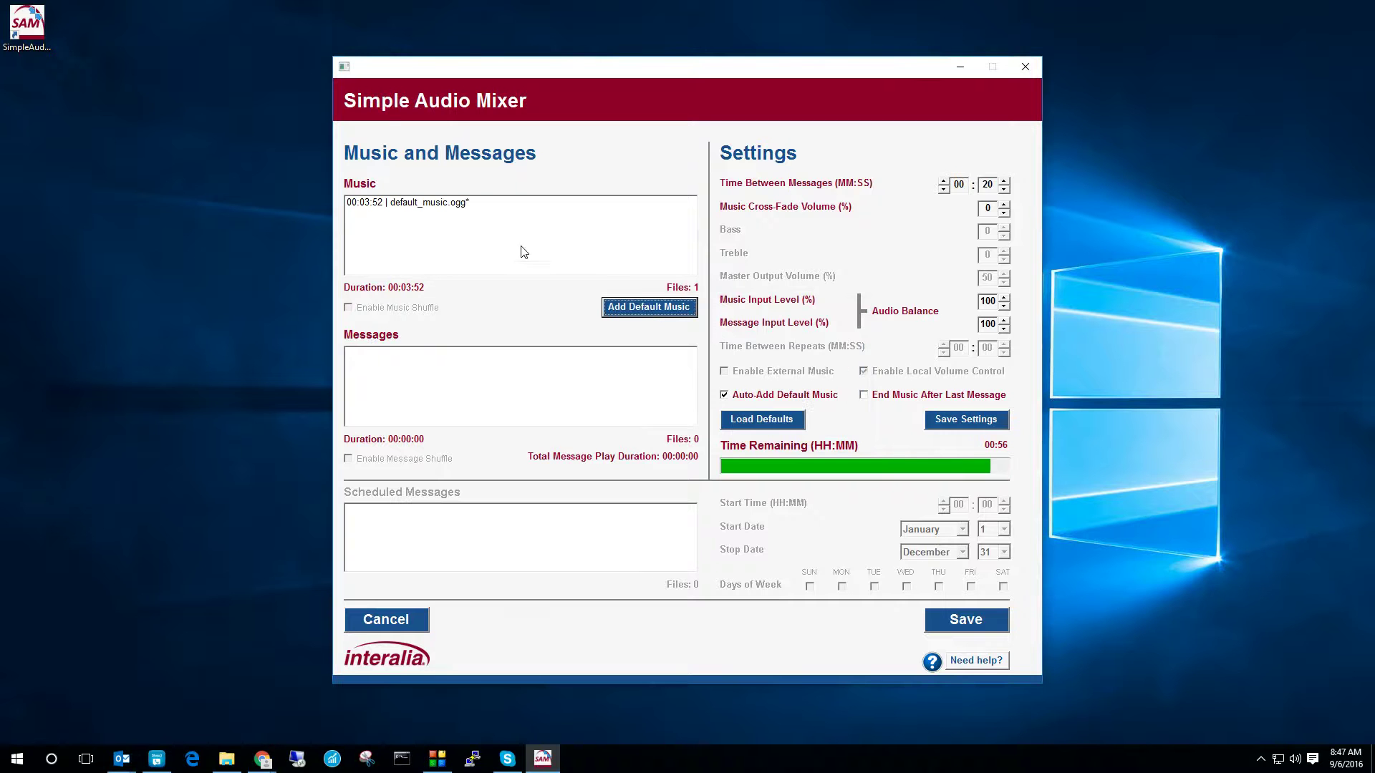
pyautogui.click(440, 206)
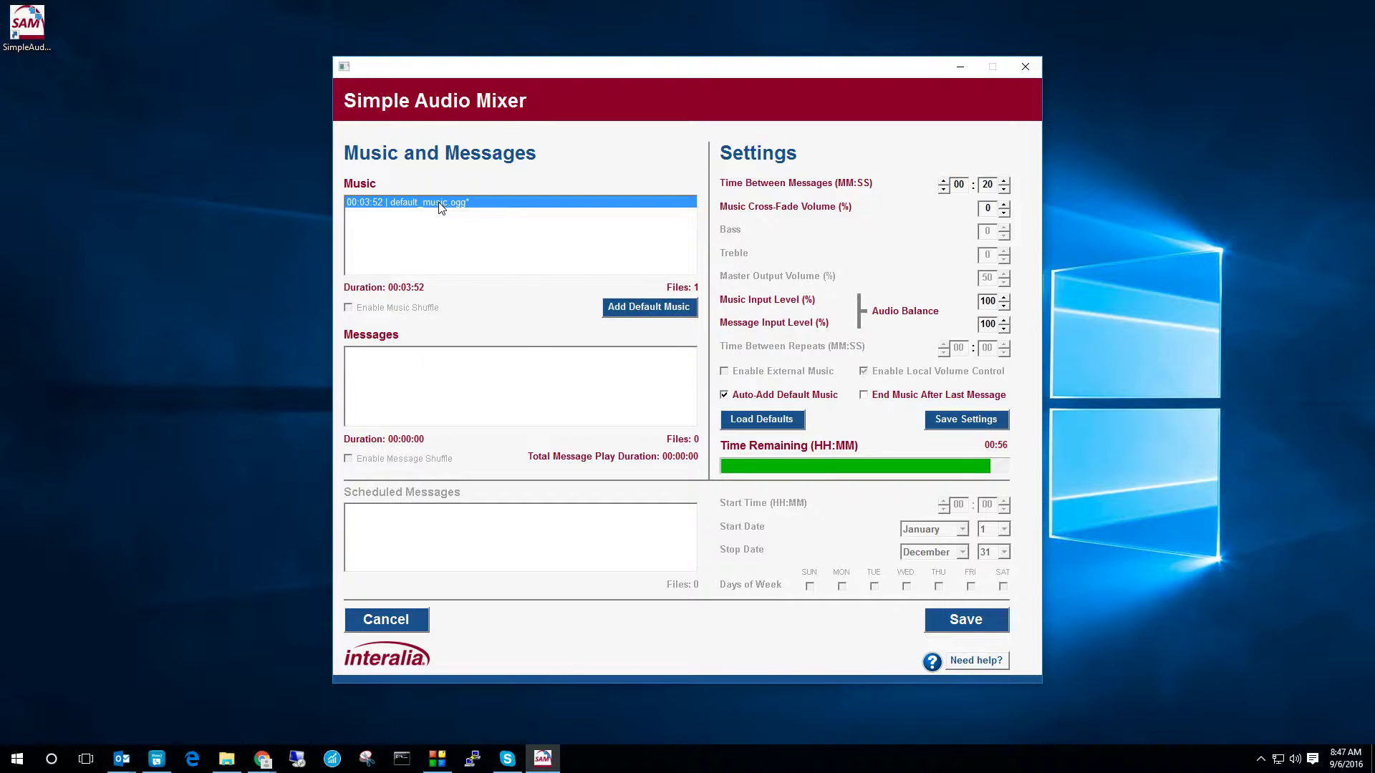
pyautogui.press('Delete')
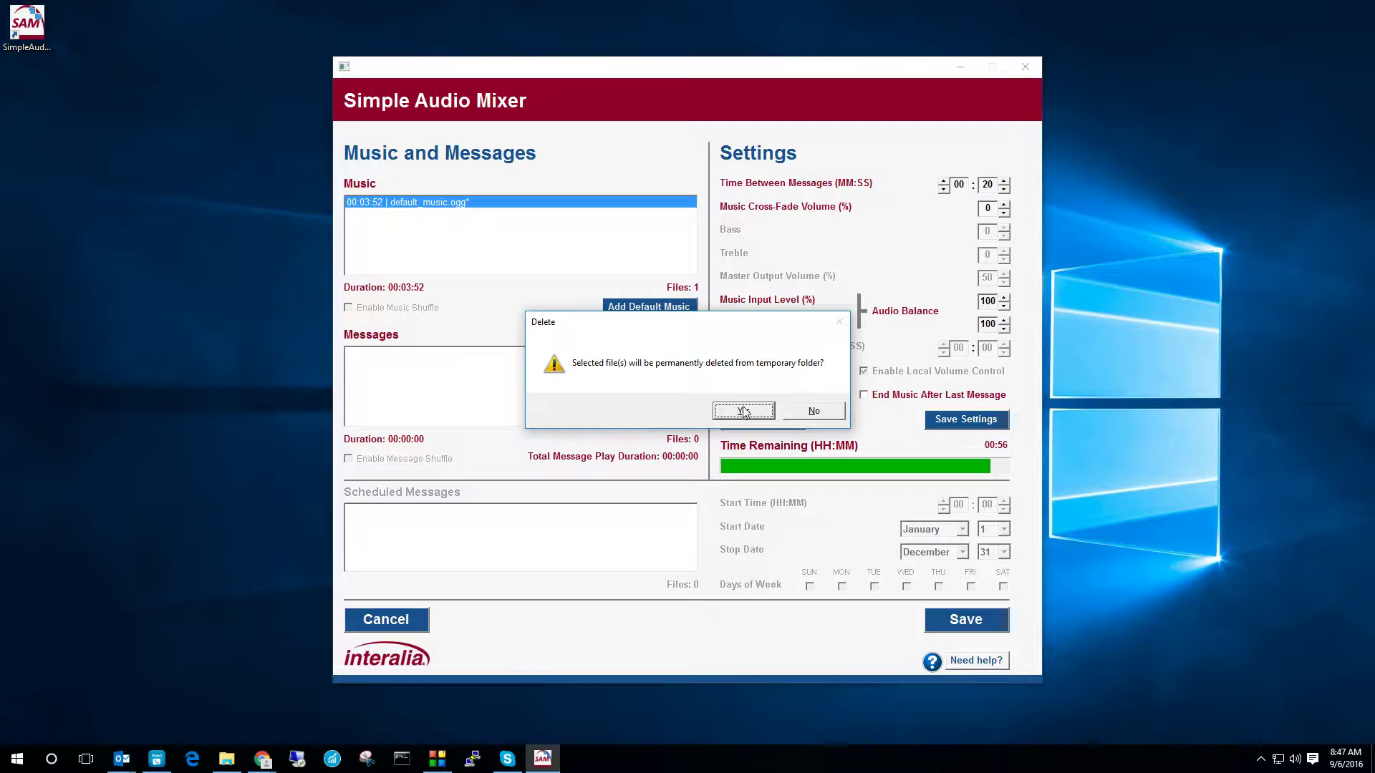
pyautogui.click(743, 411)
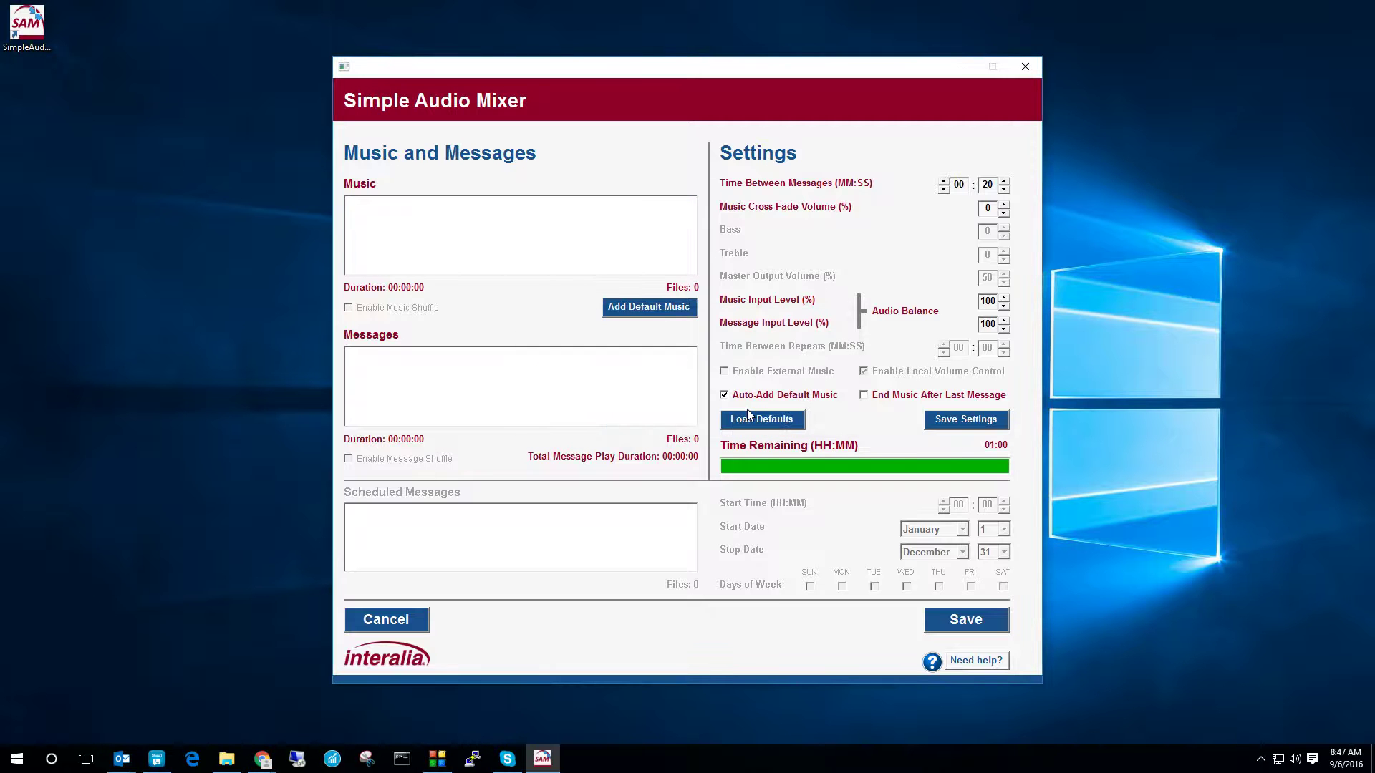
# Step: Add ipromoh_4min_music.mp3 from the Music folder to the Music list
pyautogui.rightClick(456, 225)
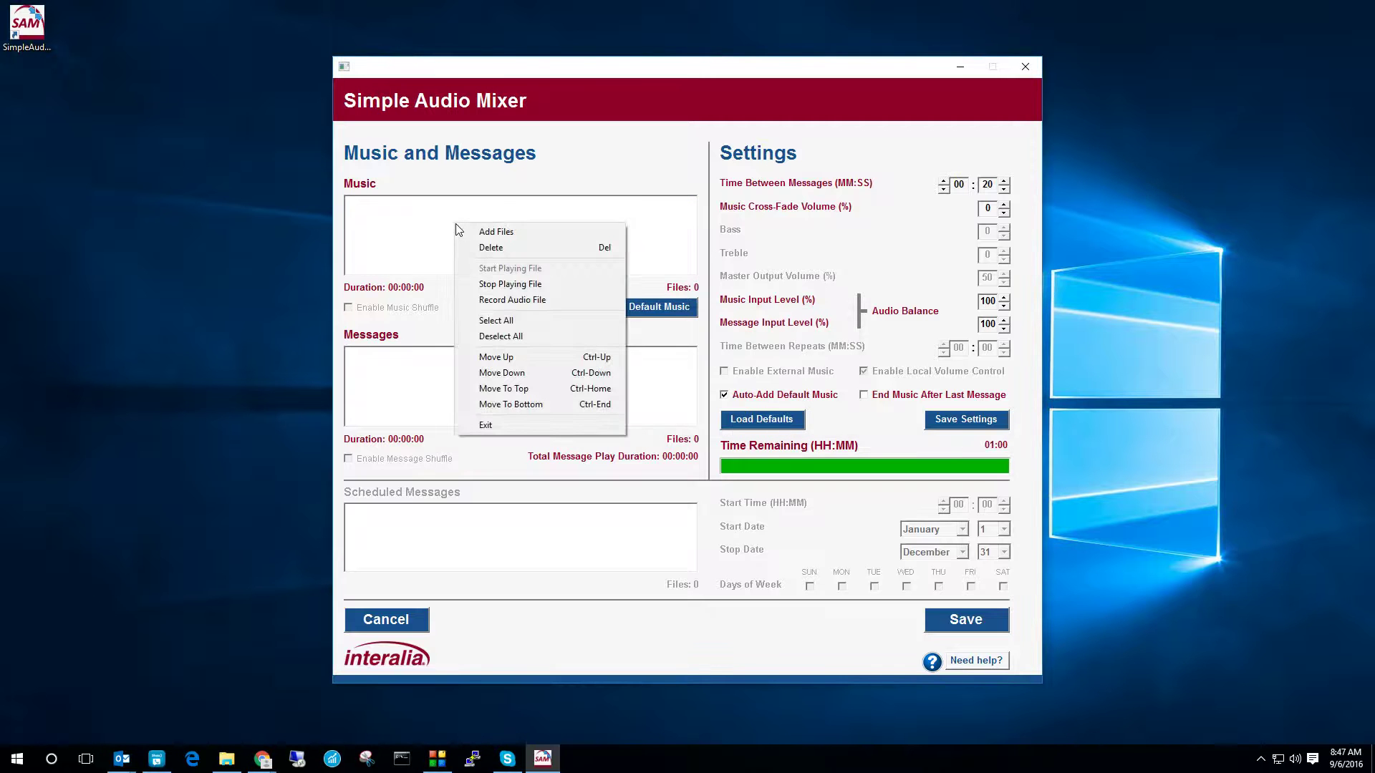
pyautogui.click(497, 233)
pyautogui.click(628, 335)
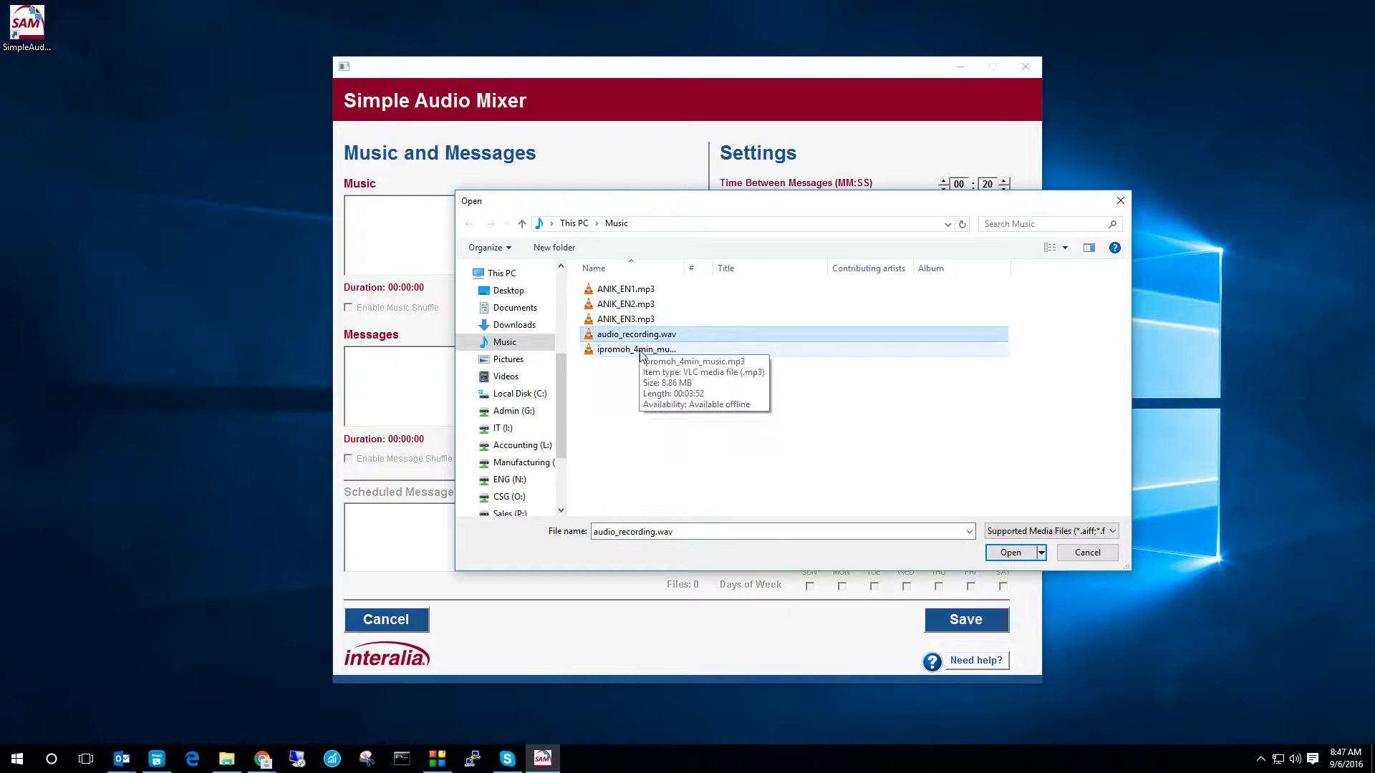
pyautogui.click(642, 351)
pyautogui.click(1010, 554)
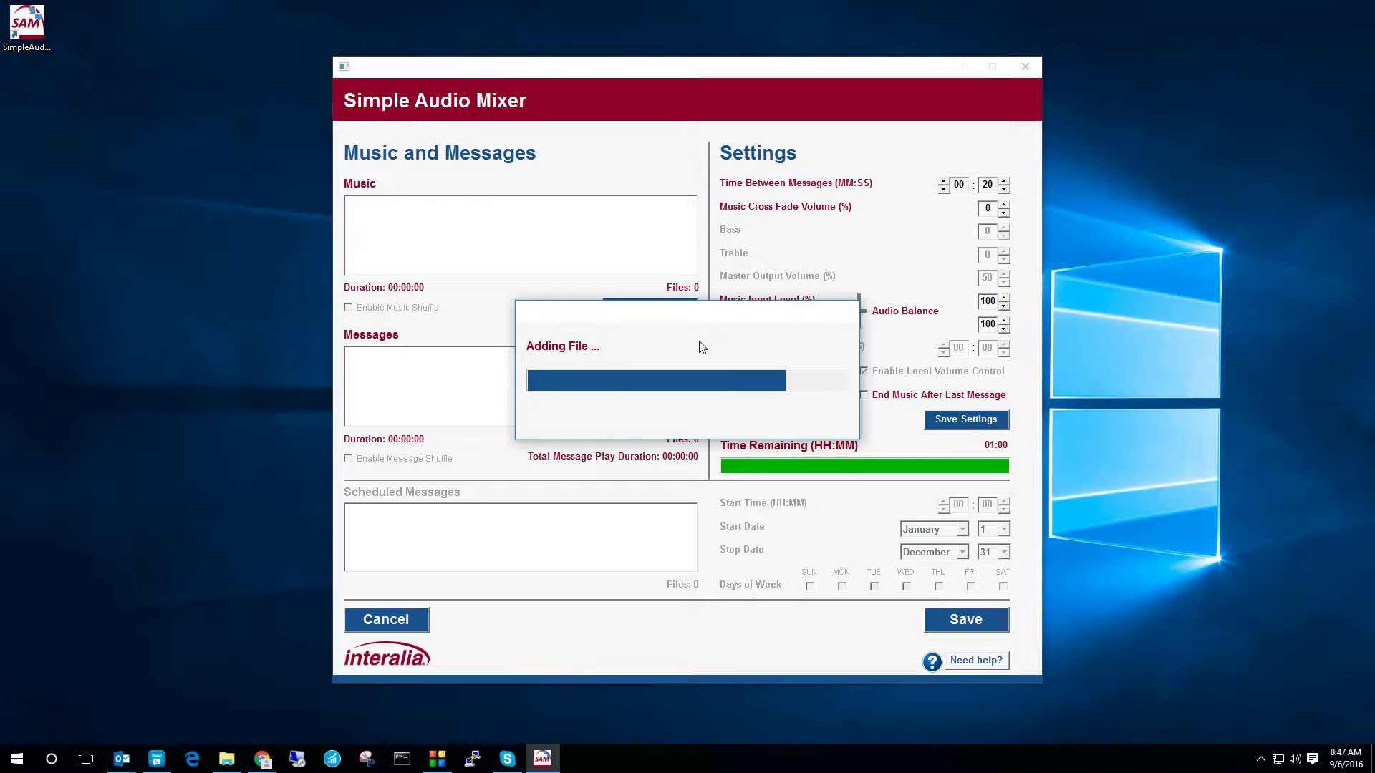
pyautogui.click(438, 205)
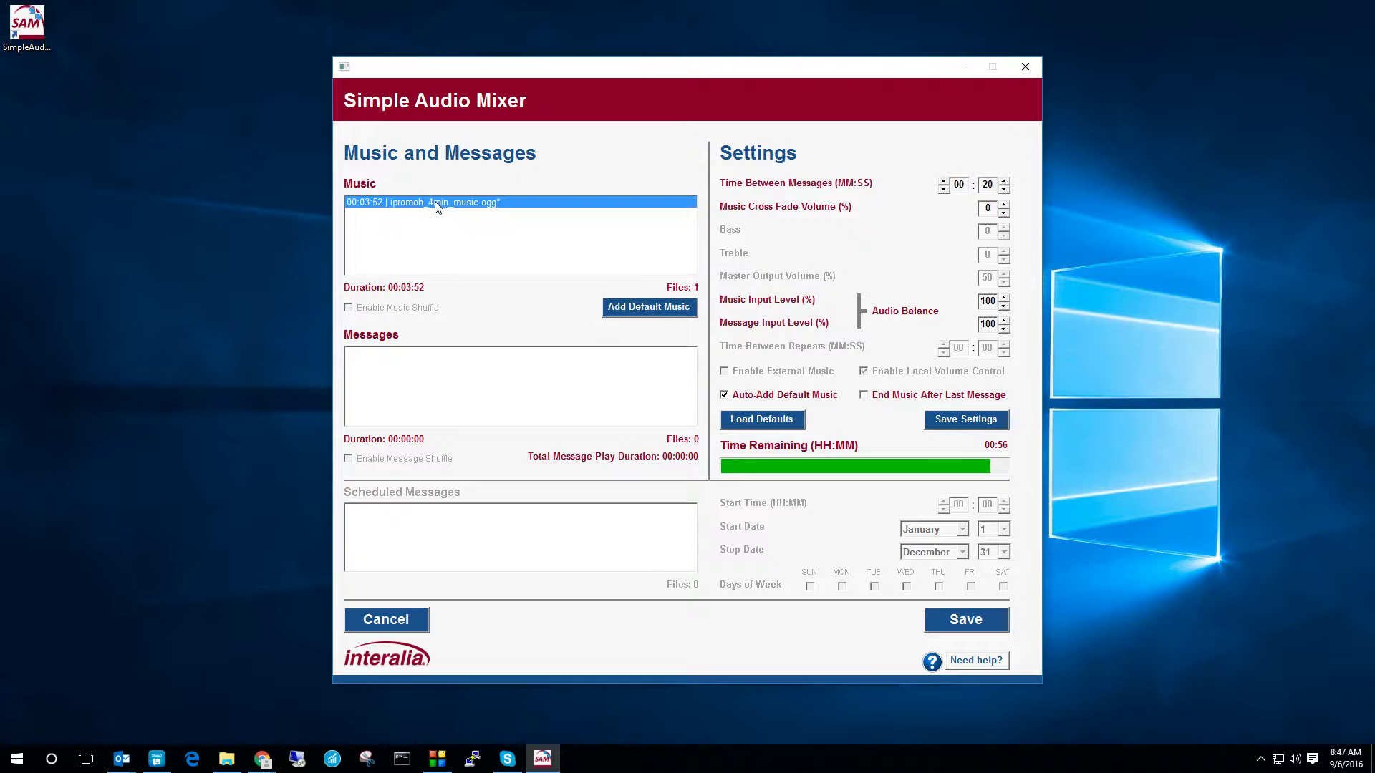
# Step: Drag ANIK_EN1, ANIK_EN2 and ANIK_EN3 MP3s from the Music folder into Messages
pyautogui.rightClick(507, 372)
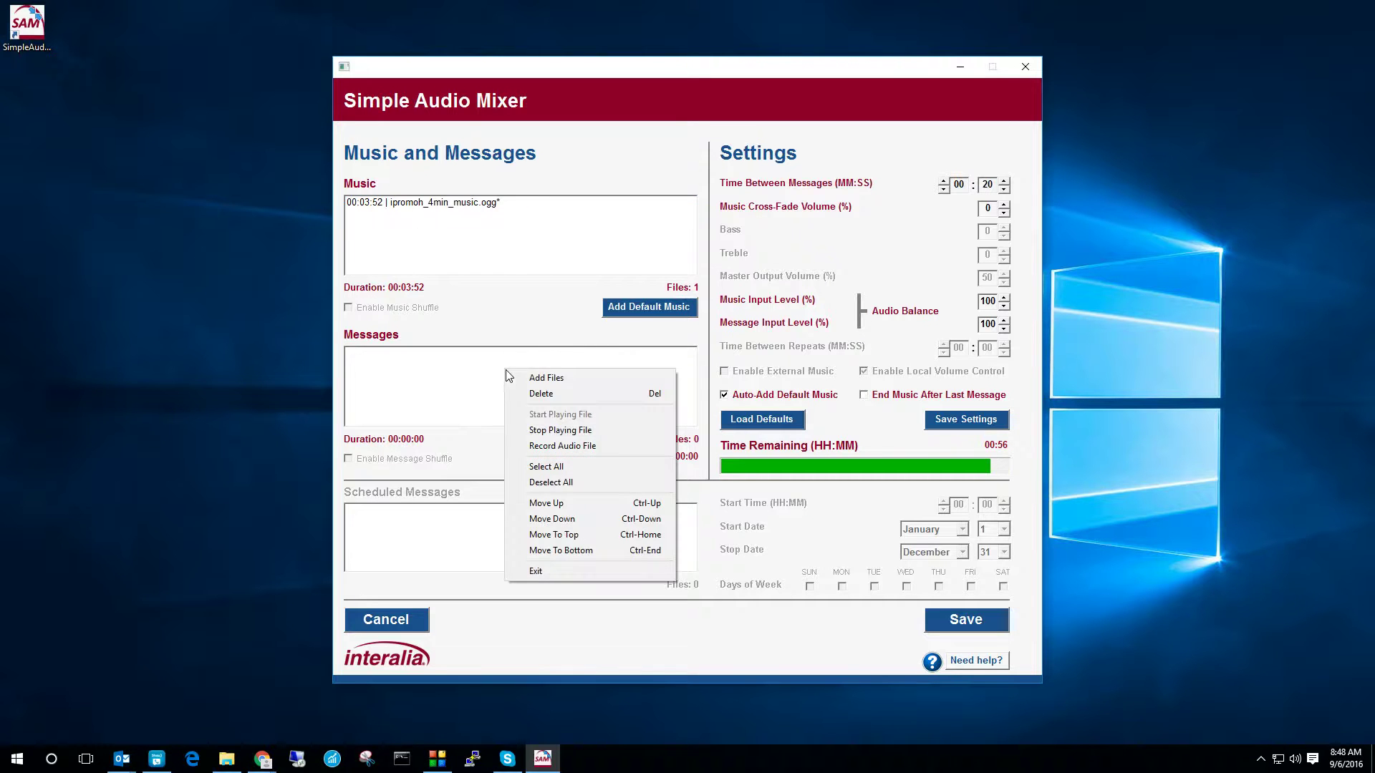
pyautogui.click(546, 379)
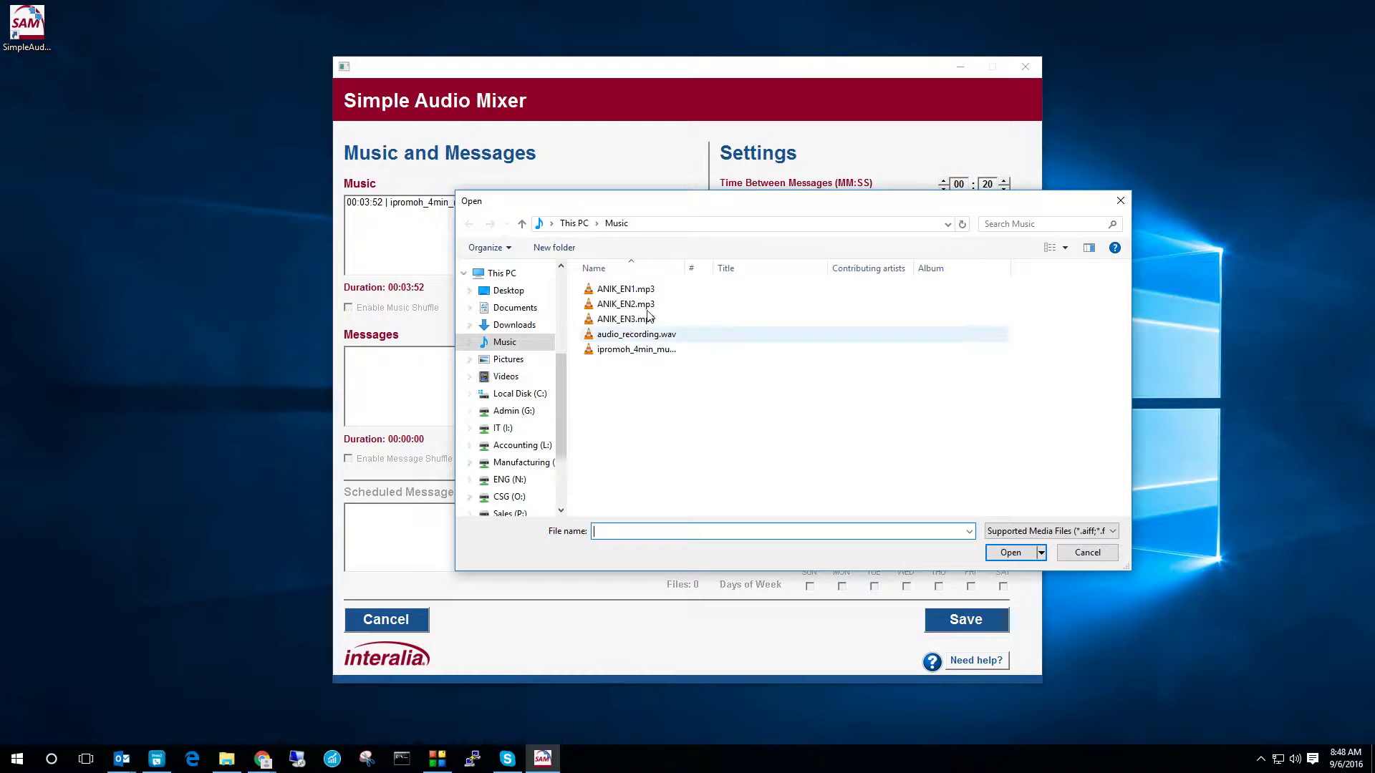
pyautogui.click(1087, 552)
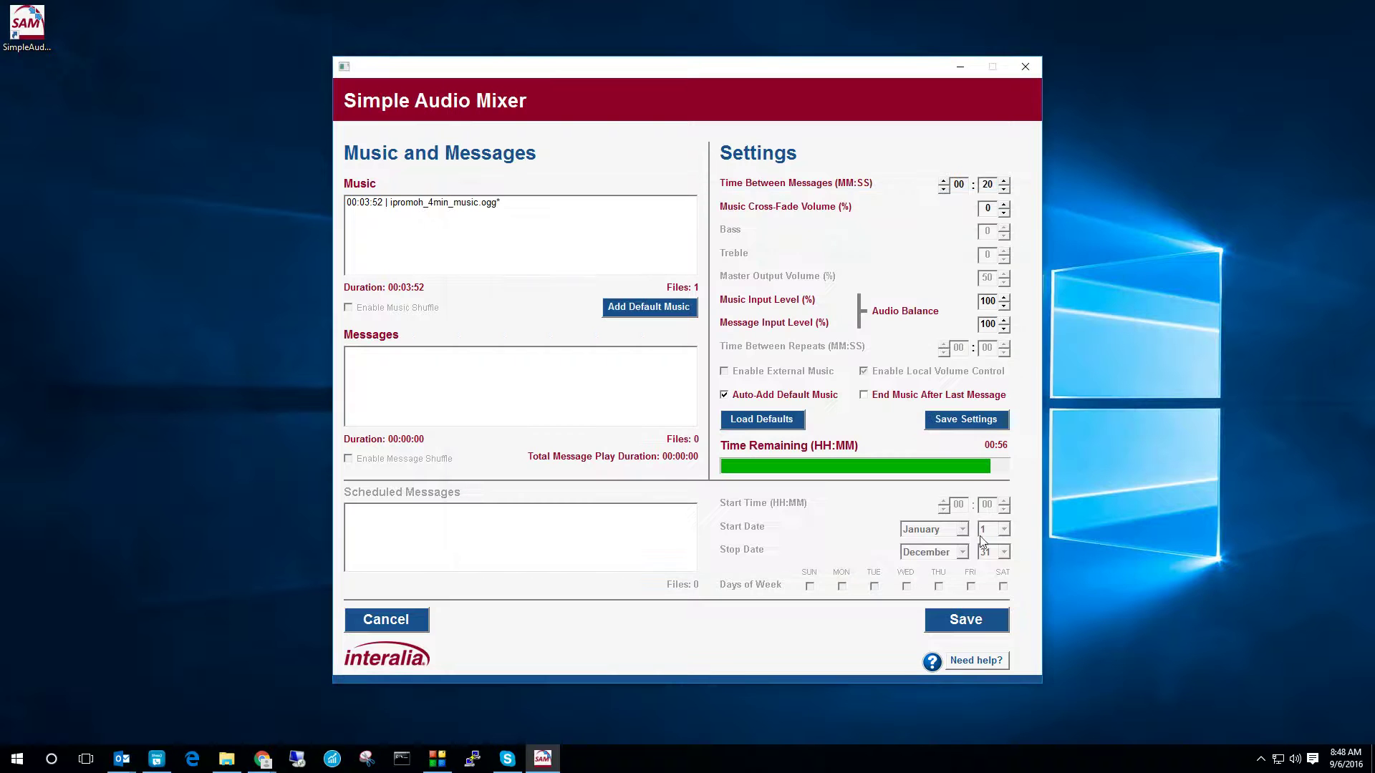
pyautogui.click(226, 758)
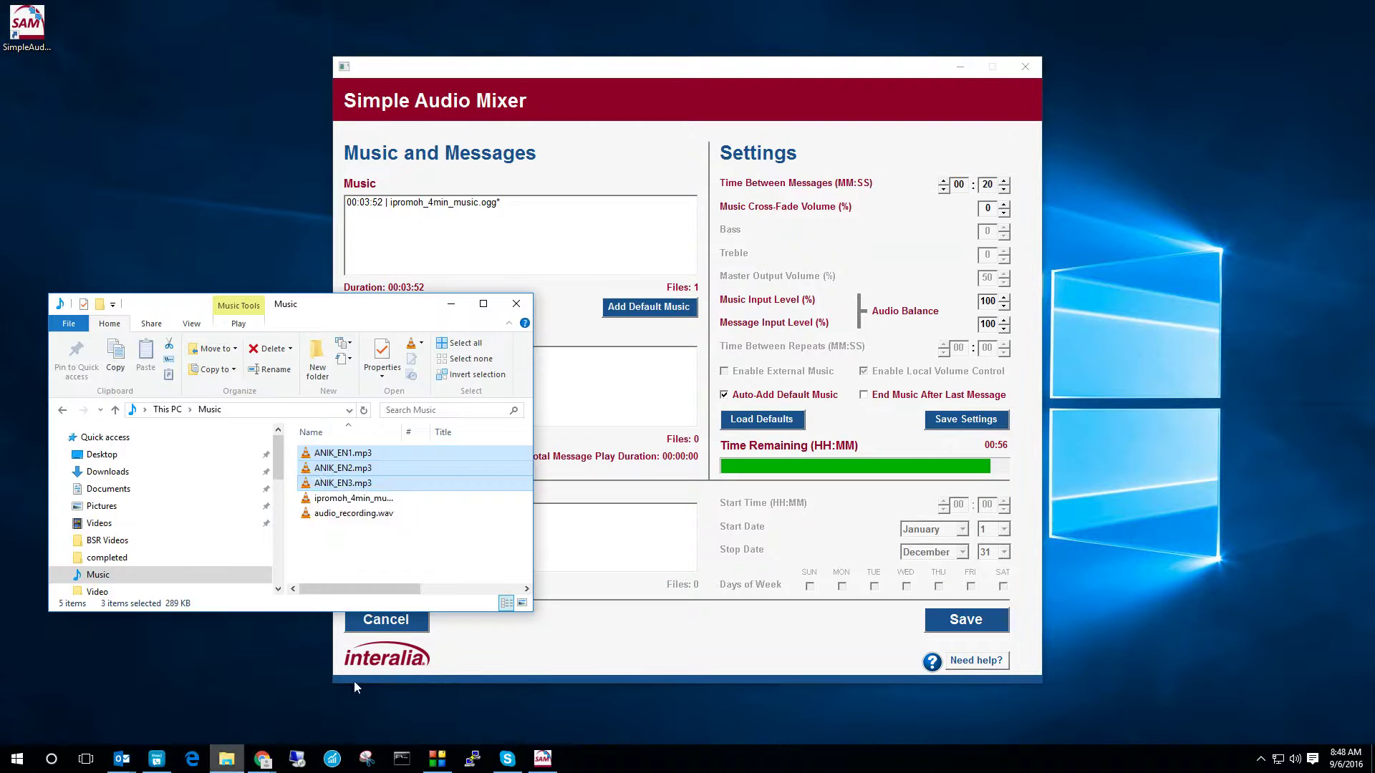
pyautogui.moveTo(320, 483); pyautogui.dragTo(608, 402)
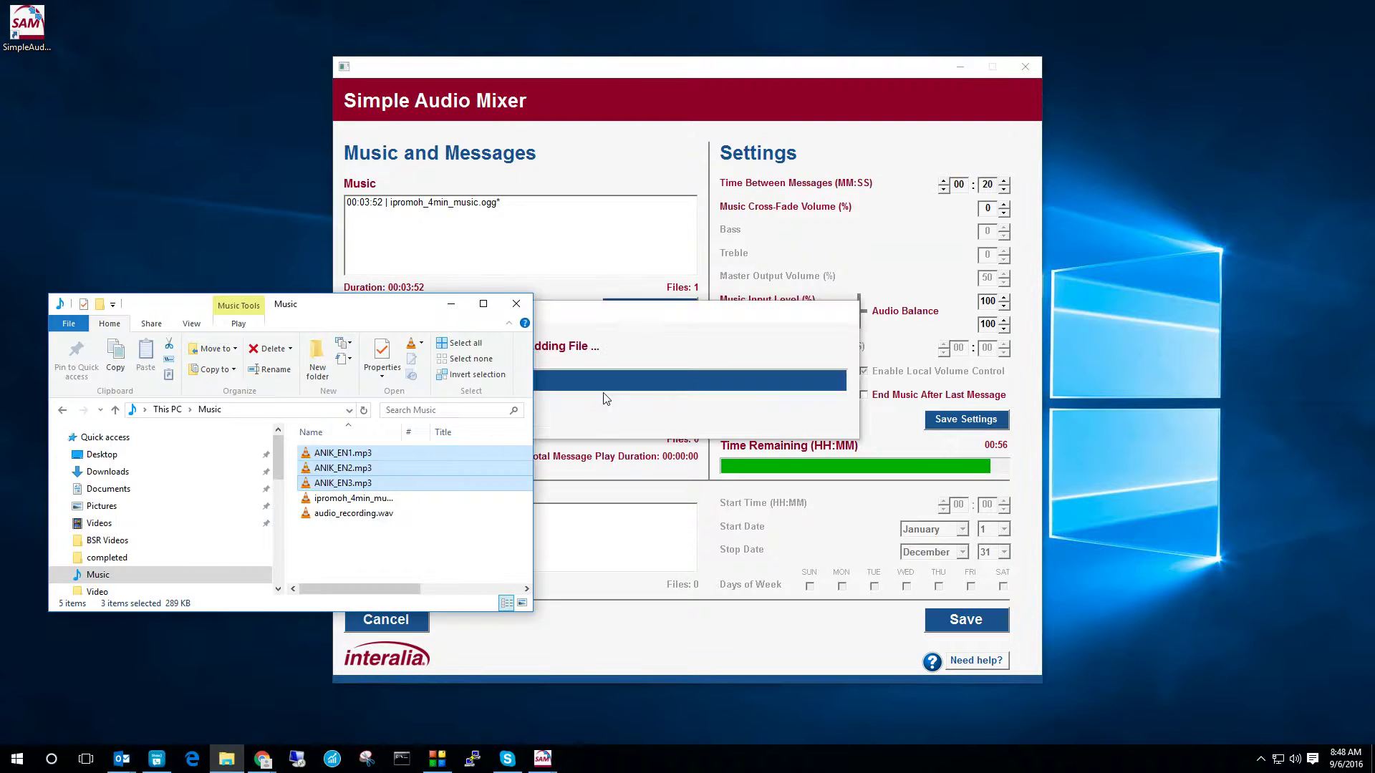
pyautogui.click(451, 303)
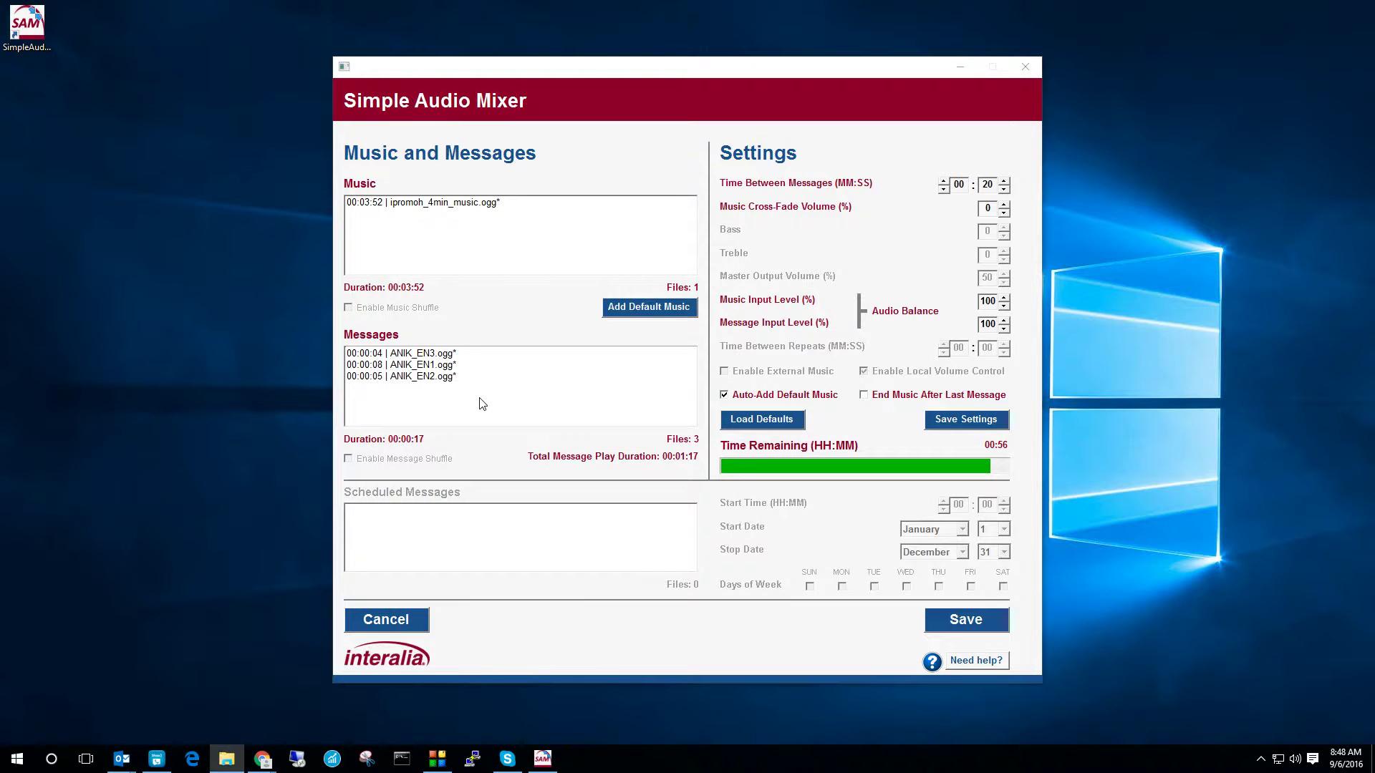
# Step: Record a seven-second microphone message and play it back
pyautogui.rightClick(480, 399)
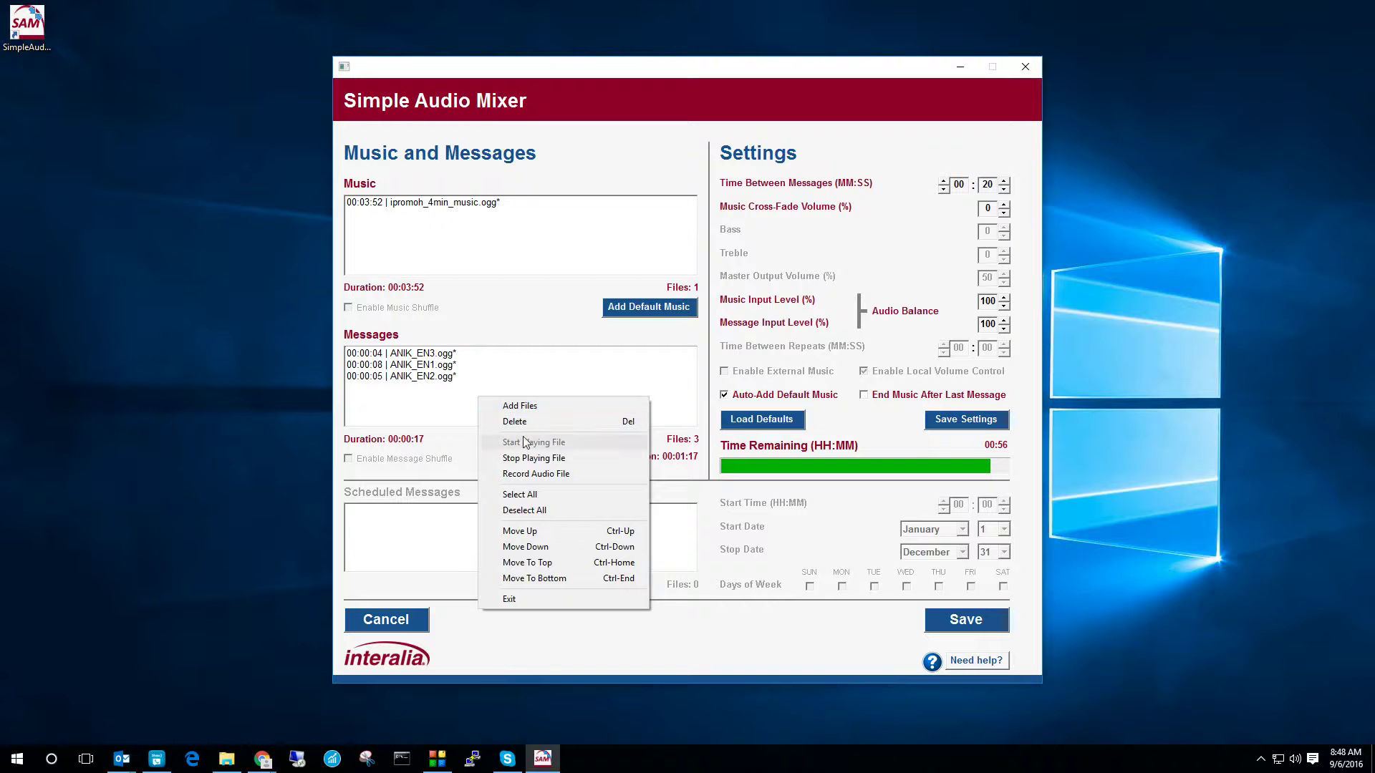
pyautogui.click(535, 475)
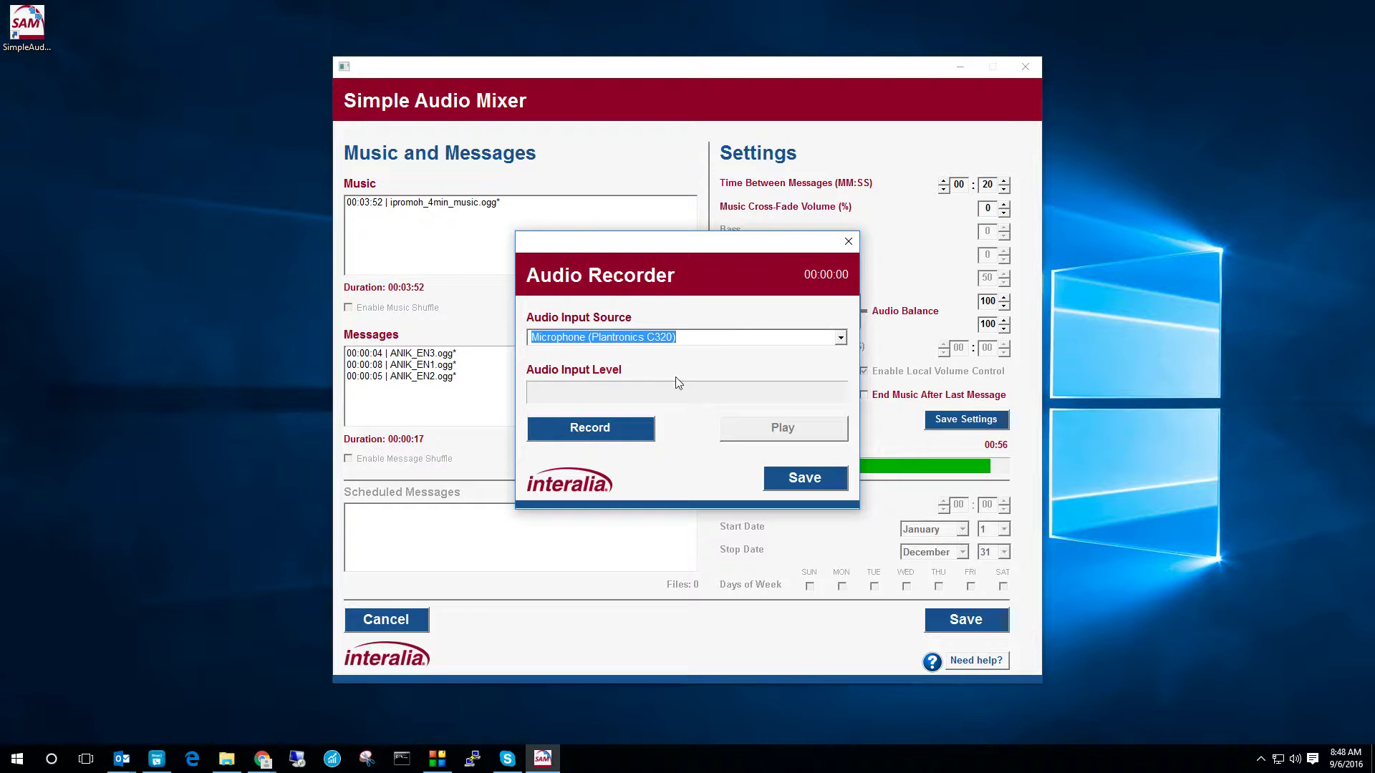
pyautogui.click(602, 428)
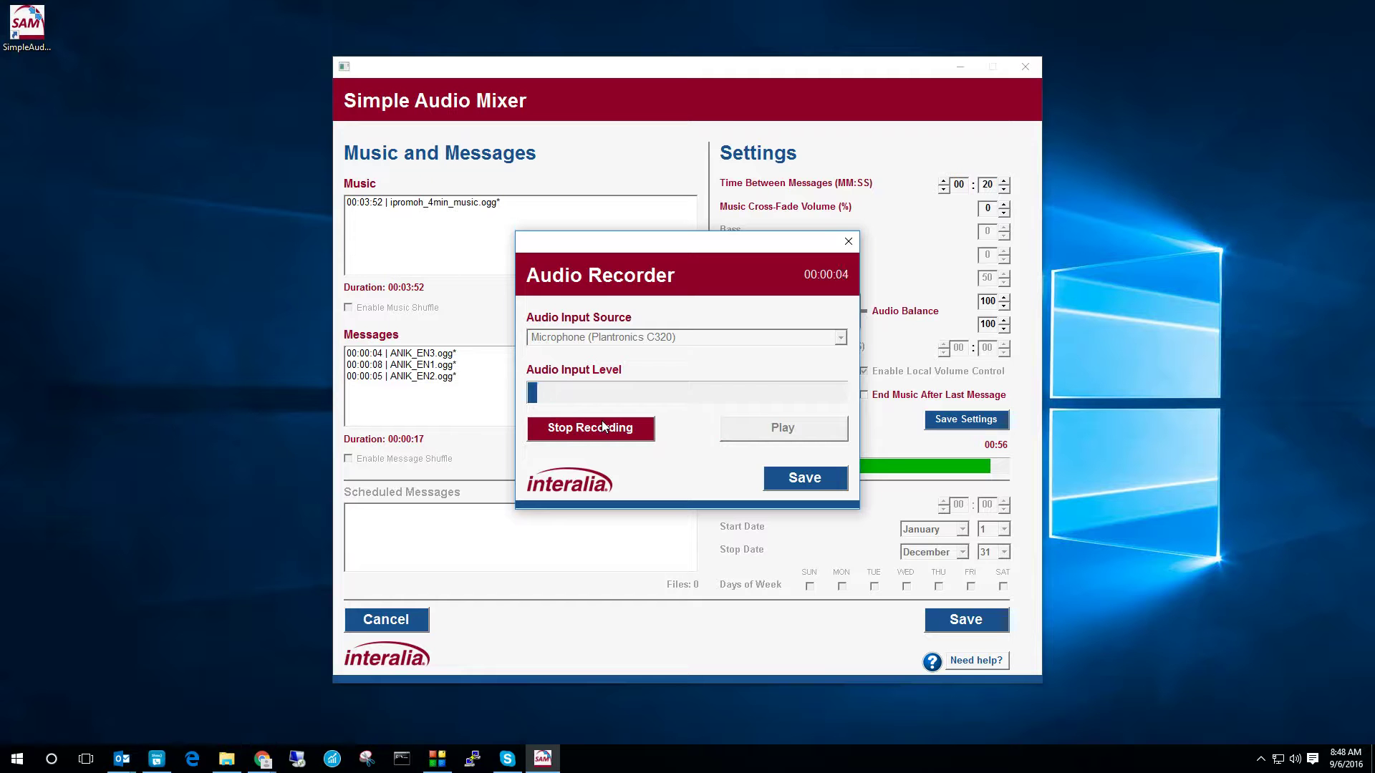
pyautogui.click(603, 427)
pyautogui.click(780, 427)
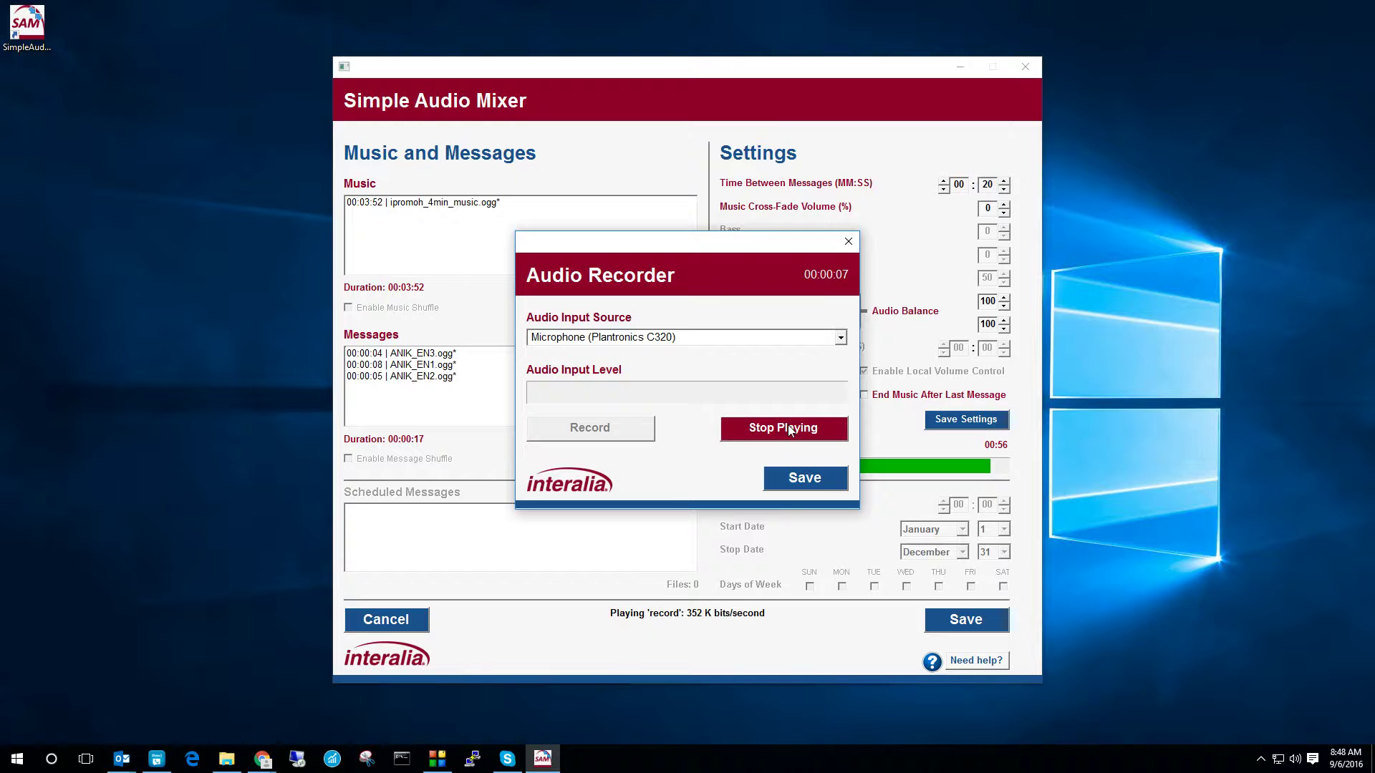
pyautogui.click(788, 428)
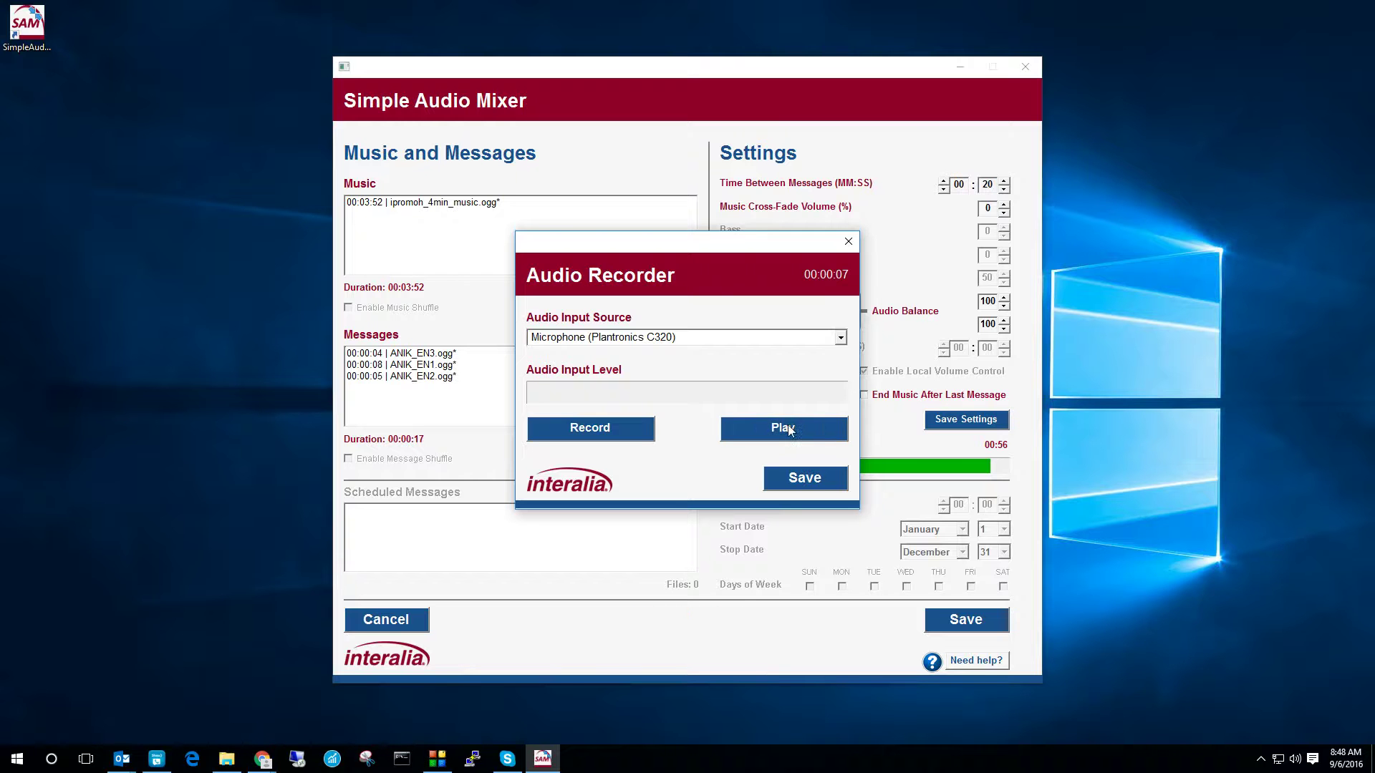
# Step: Save the recording as audio_recording.wav, replacing the old file, and move it to second place
pyautogui.click(813, 487)
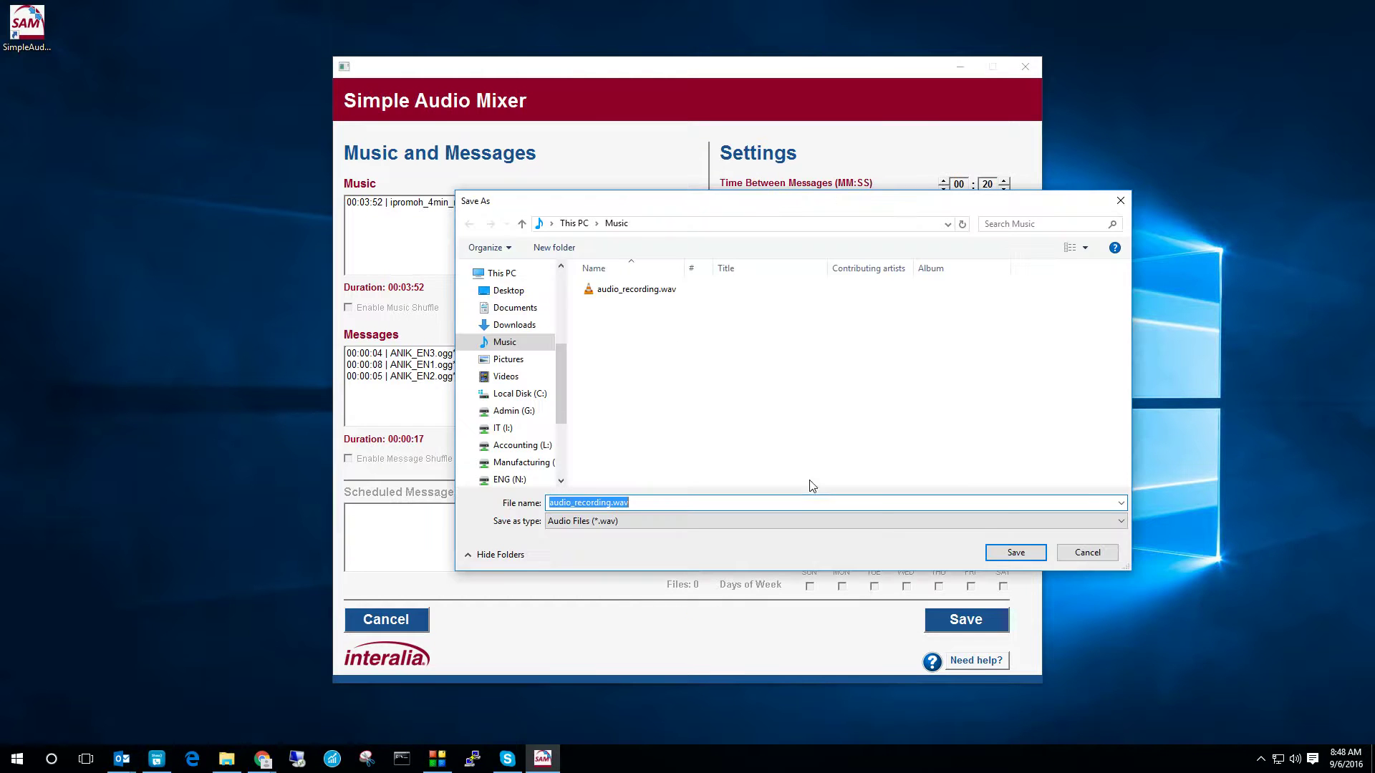
pyautogui.click(1016, 554)
pyautogui.click(718, 380)
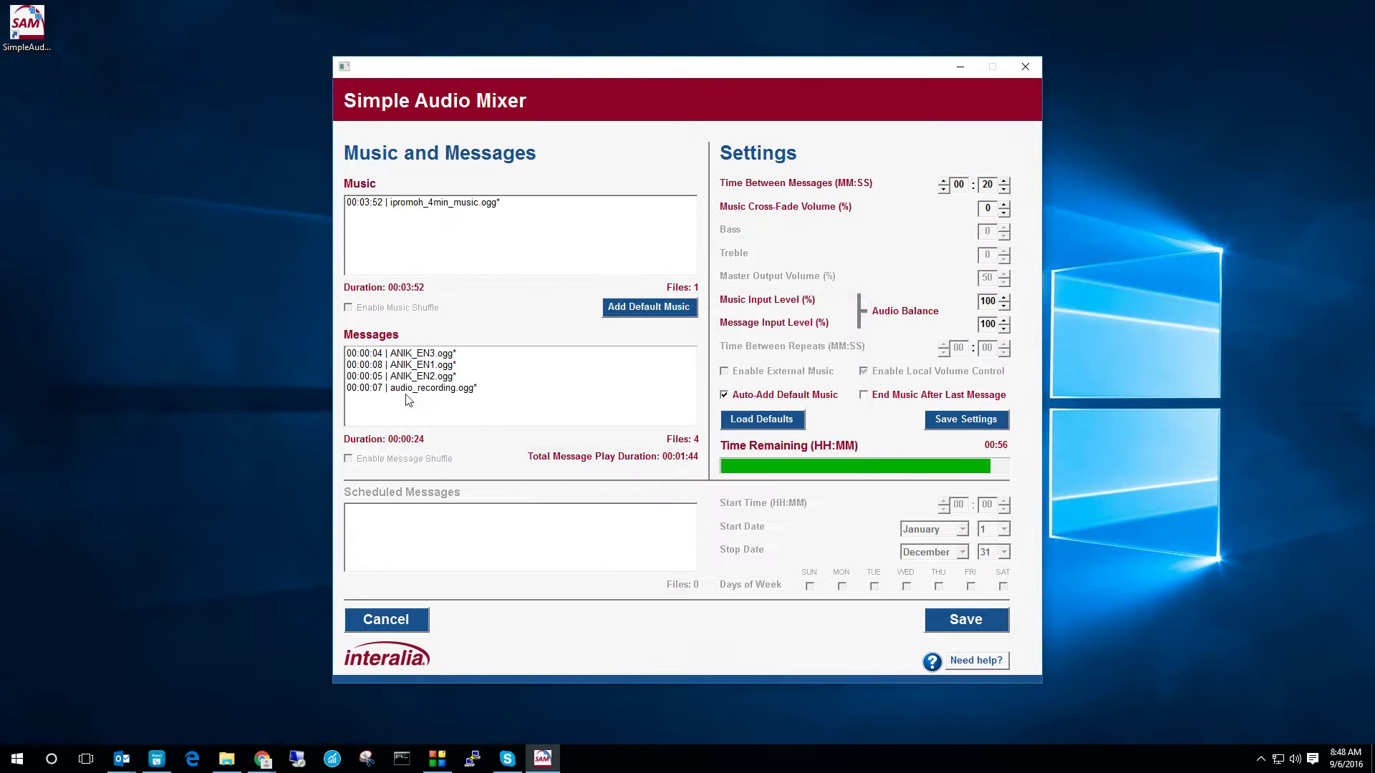
pyautogui.click(405, 393)
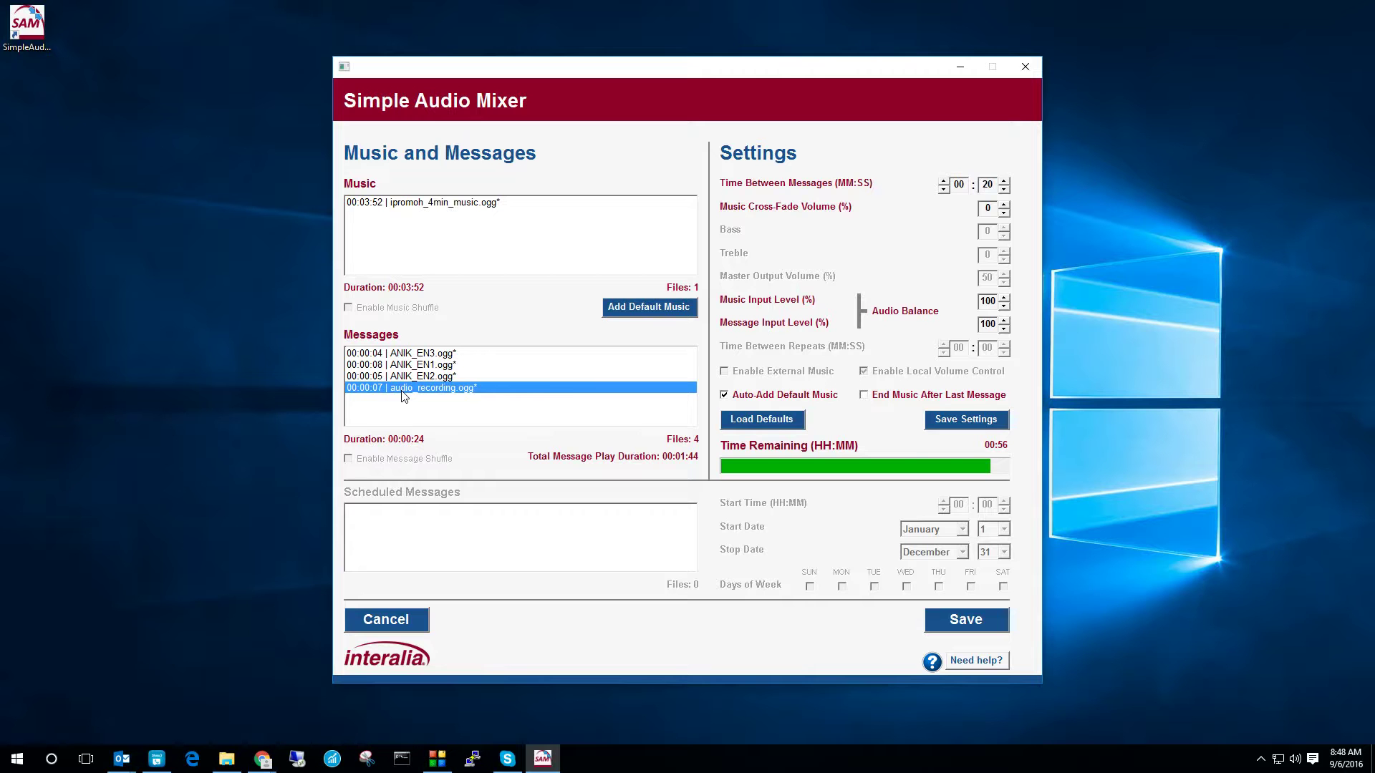
pyautogui.moveTo(414, 392); pyautogui.dragTo(422, 358)
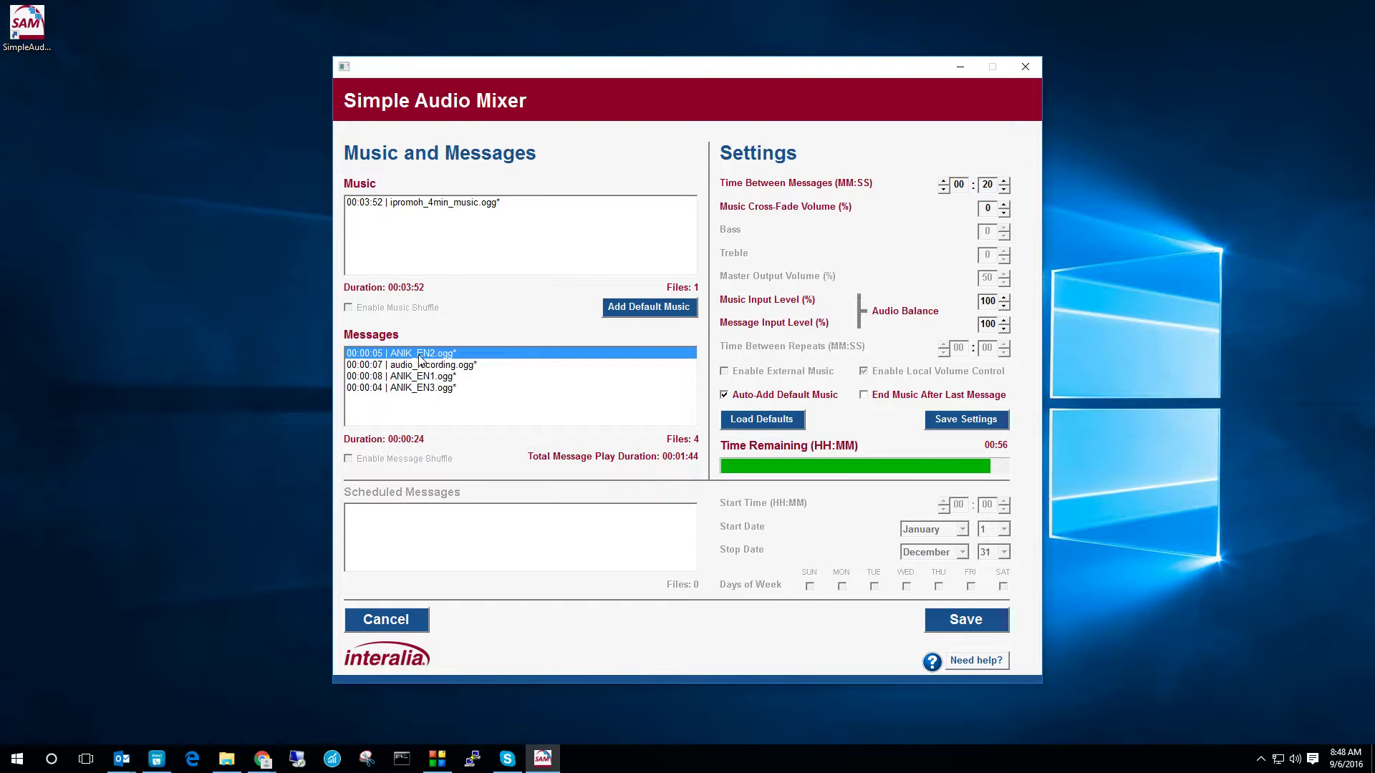
# Step: Move ANIK_EN3 up one place so it sits above ANIK_EN1 in Messages
pyautogui.click(421, 392)
pyautogui.rightClick(420, 390)
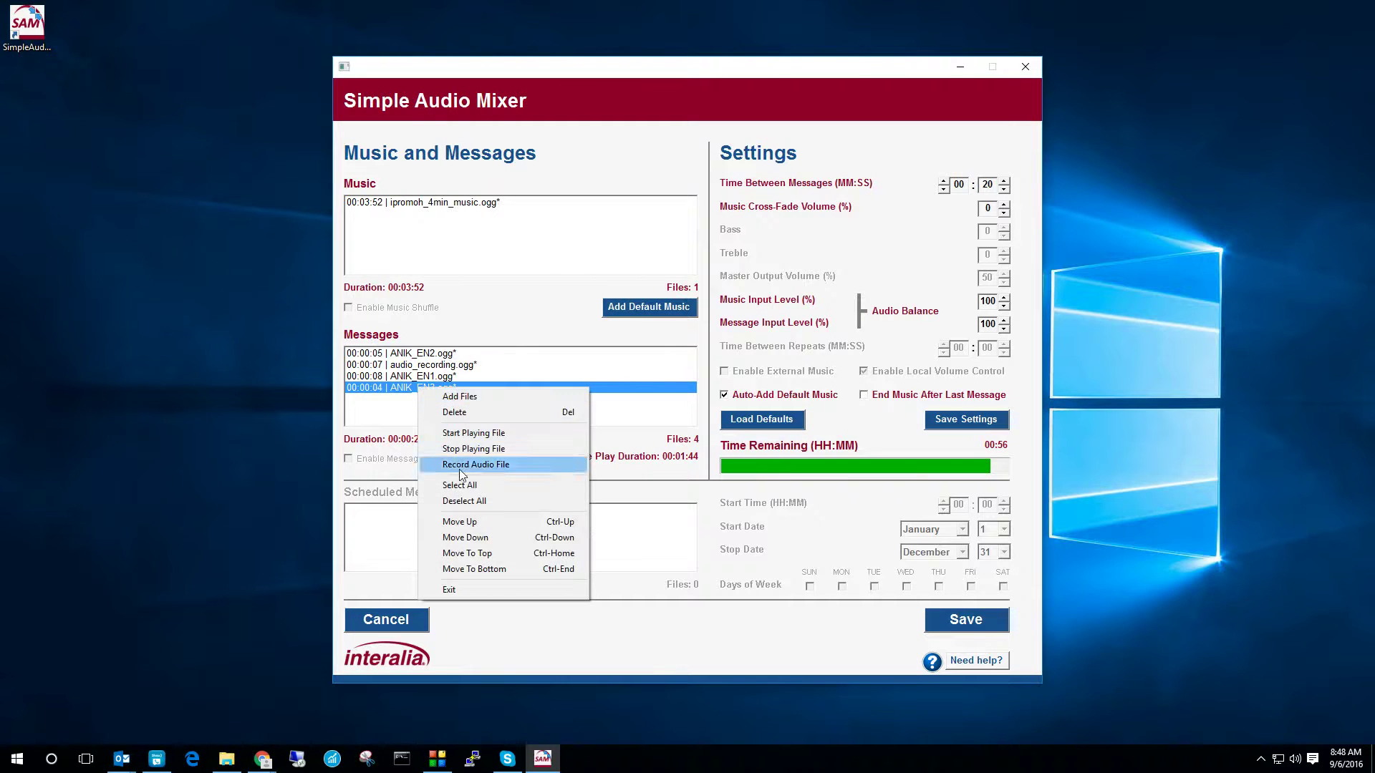
pyautogui.click(471, 523)
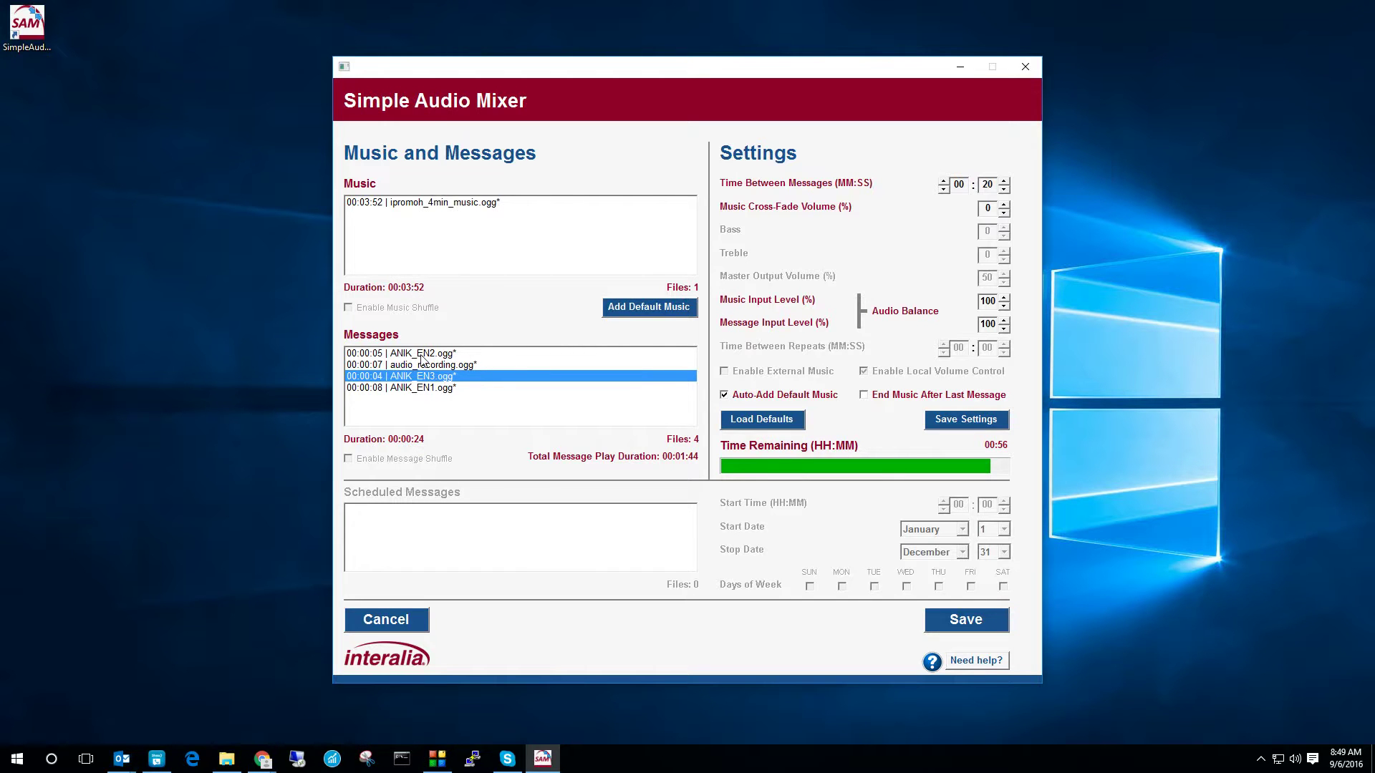
pyautogui.rightClick(440, 408)
pyautogui.click(466, 416)
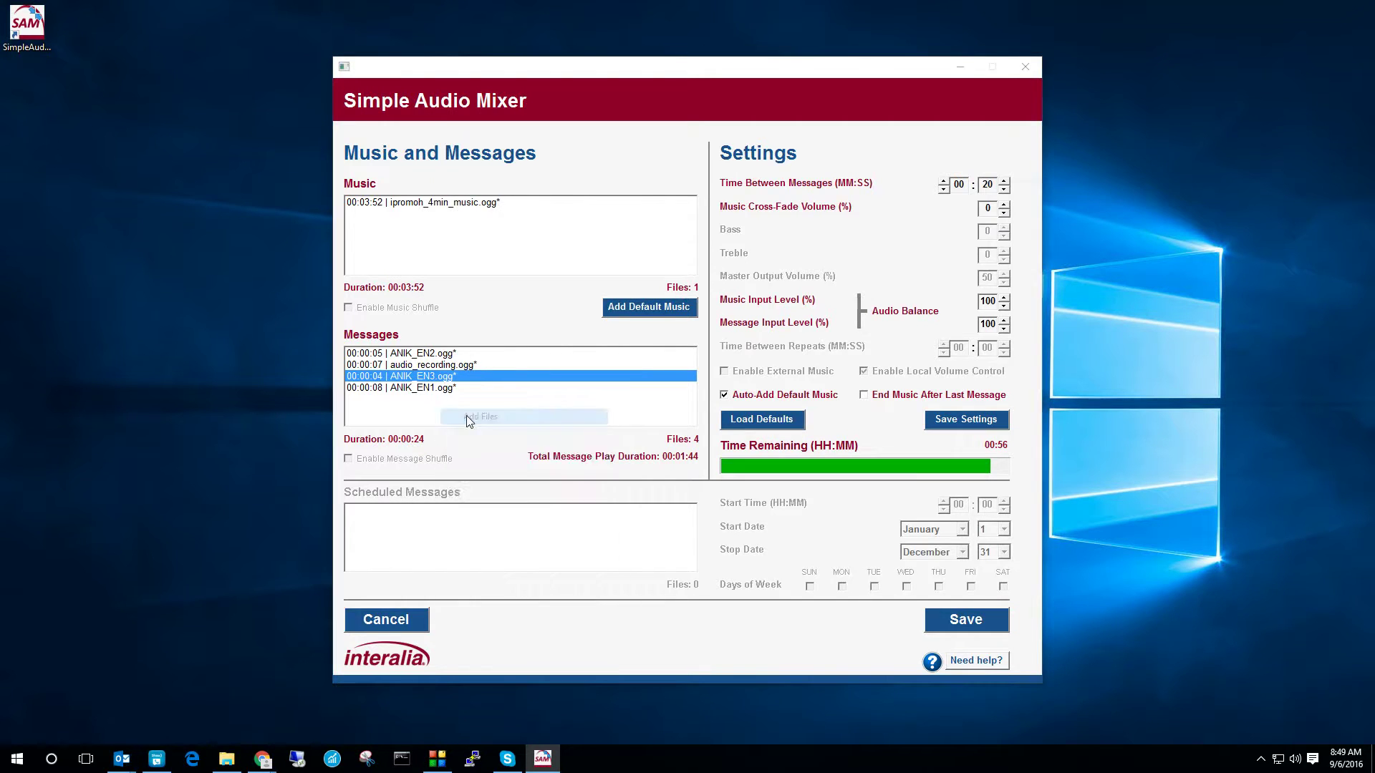
# Step: Add another copy of ANIK_EN3.mp3 to Messages, dismissing the duplicate-file warning
pyautogui.click(625, 305)
pyautogui.click(635, 320)
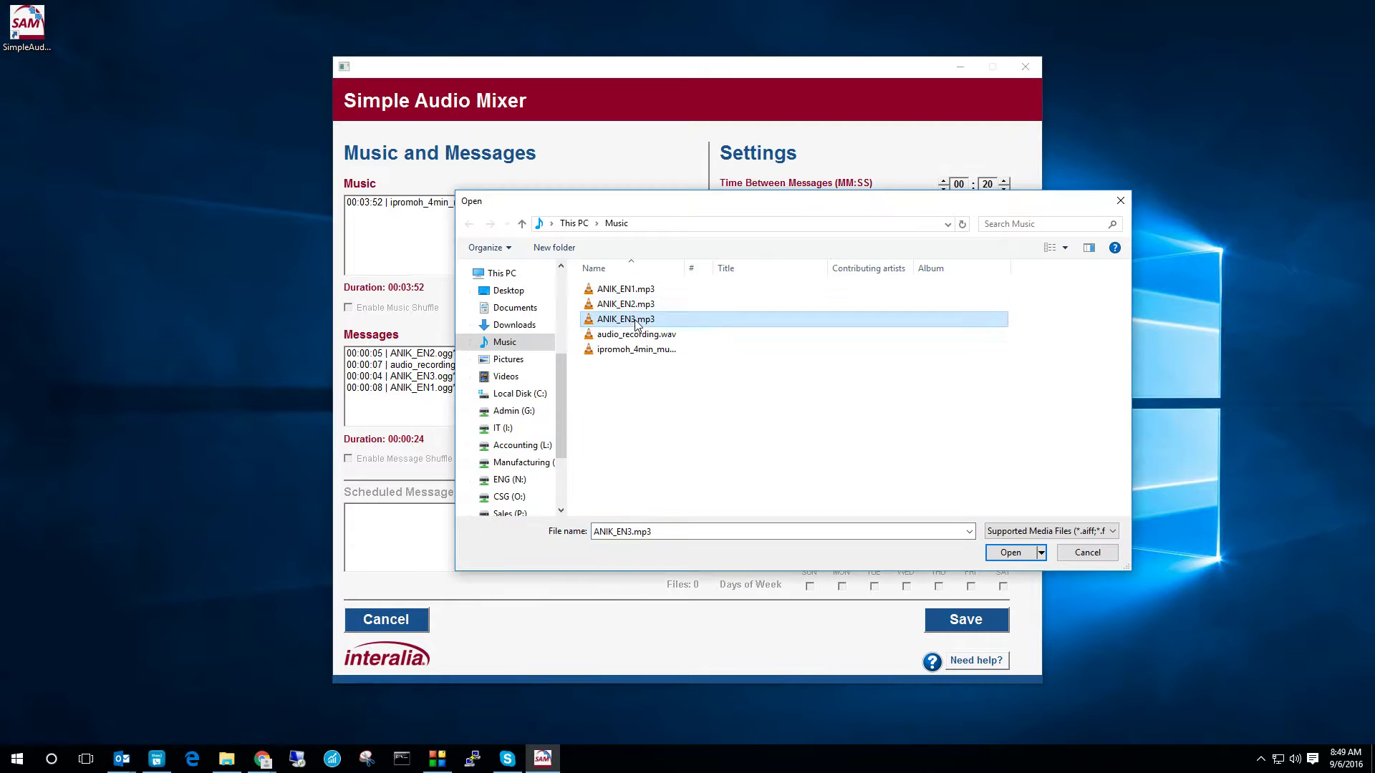
pyautogui.click(1038, 553)
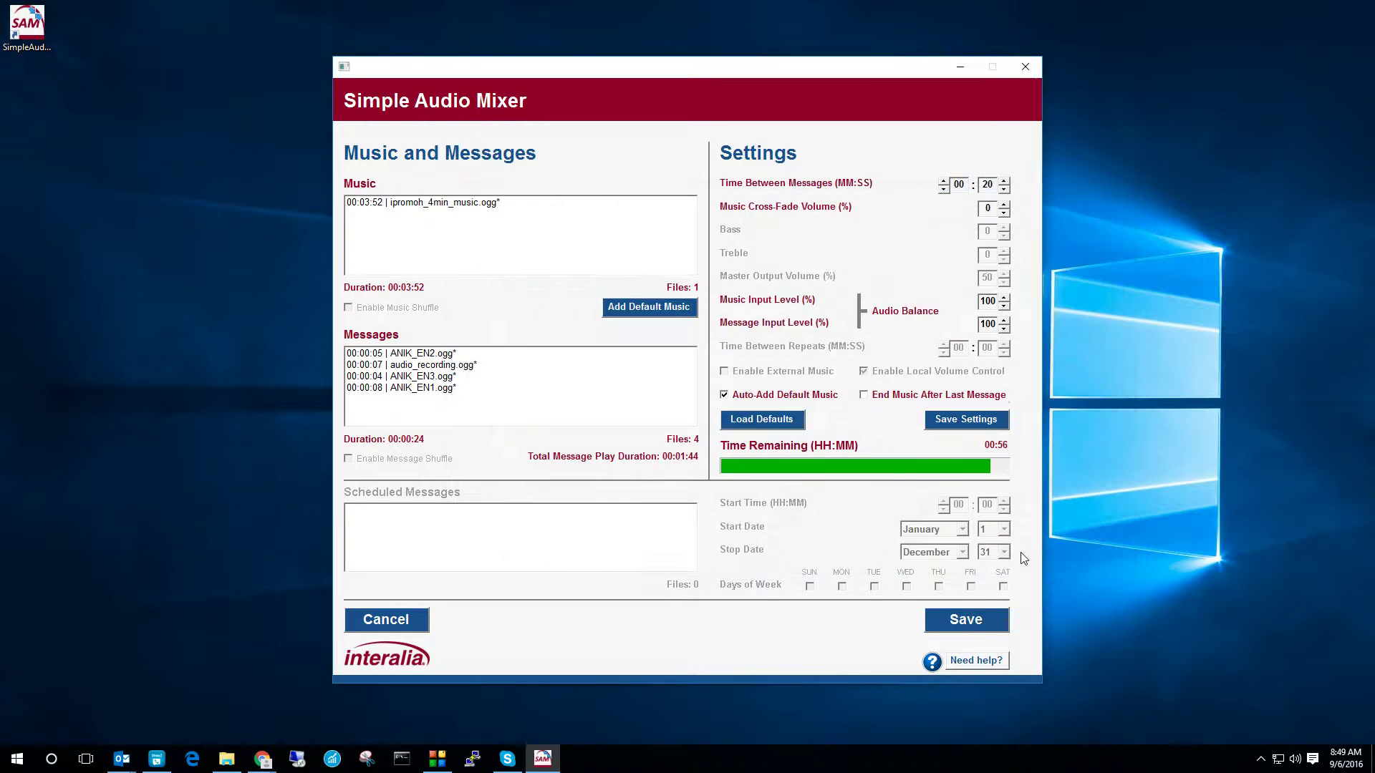
pyautogui.click(709, 413)
# Step: Drag the three ANIK MP3s into Messages again, accept reusing converted files, and close the folder
pyautogui.click(226, 759)
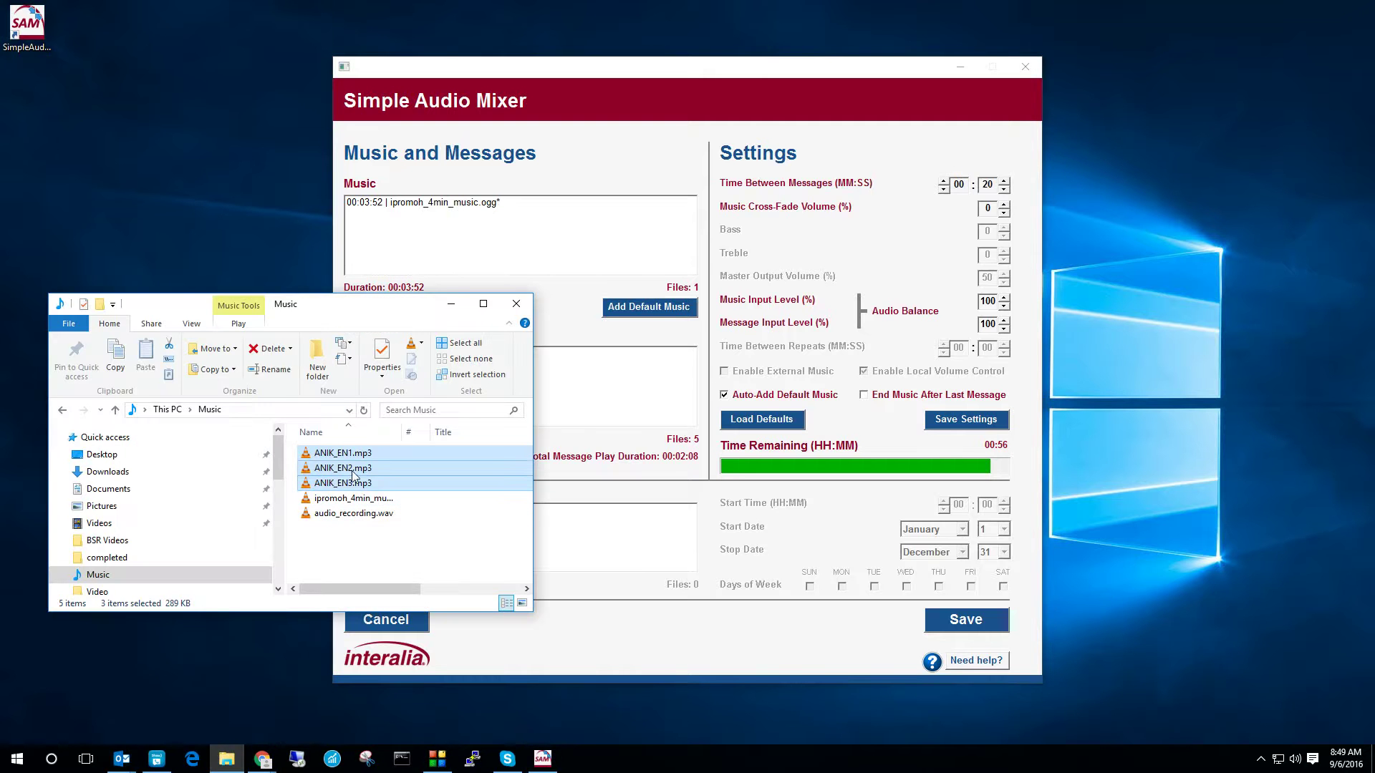
pyautogui.moveTo(360, 471); pyautogui.dragTo(622, 401)
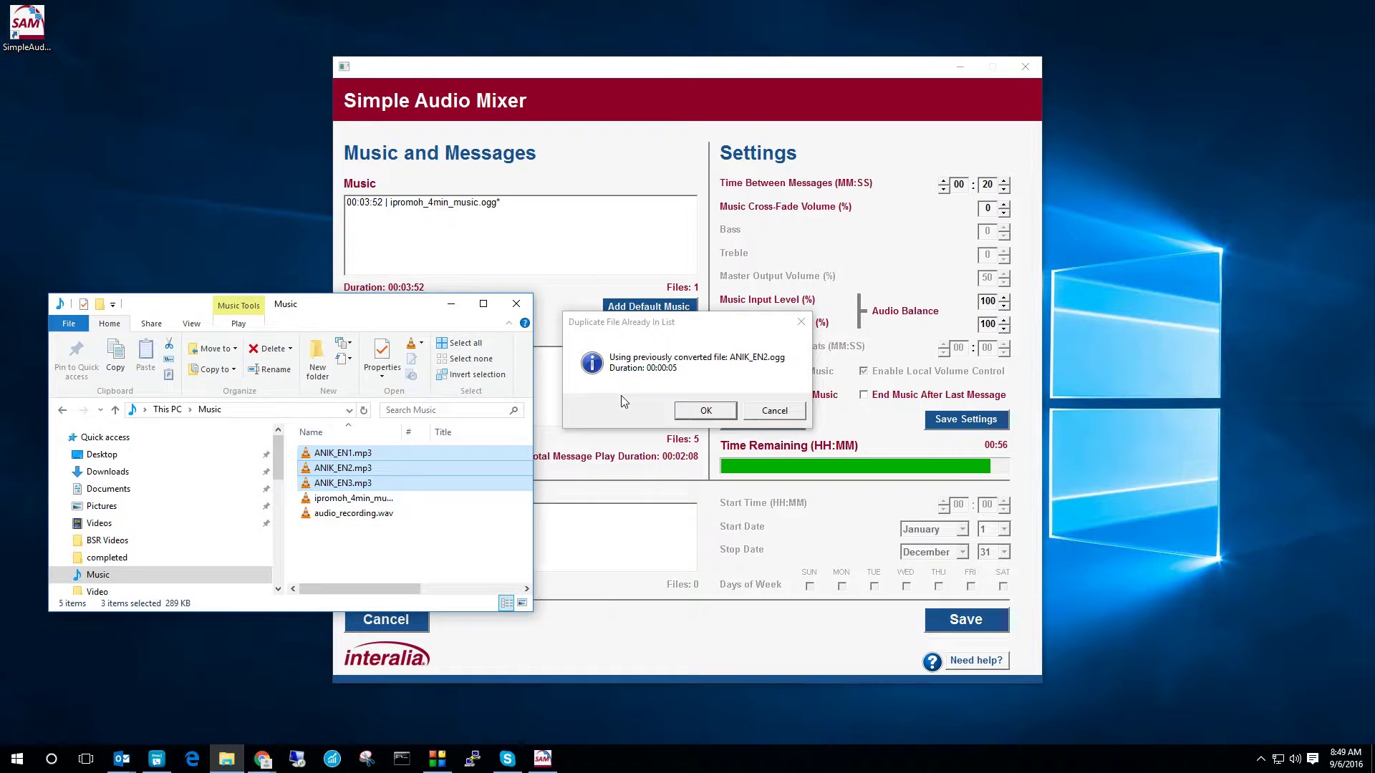
pyautogui.click(721, 411)
pyautogui.click(722, 412)
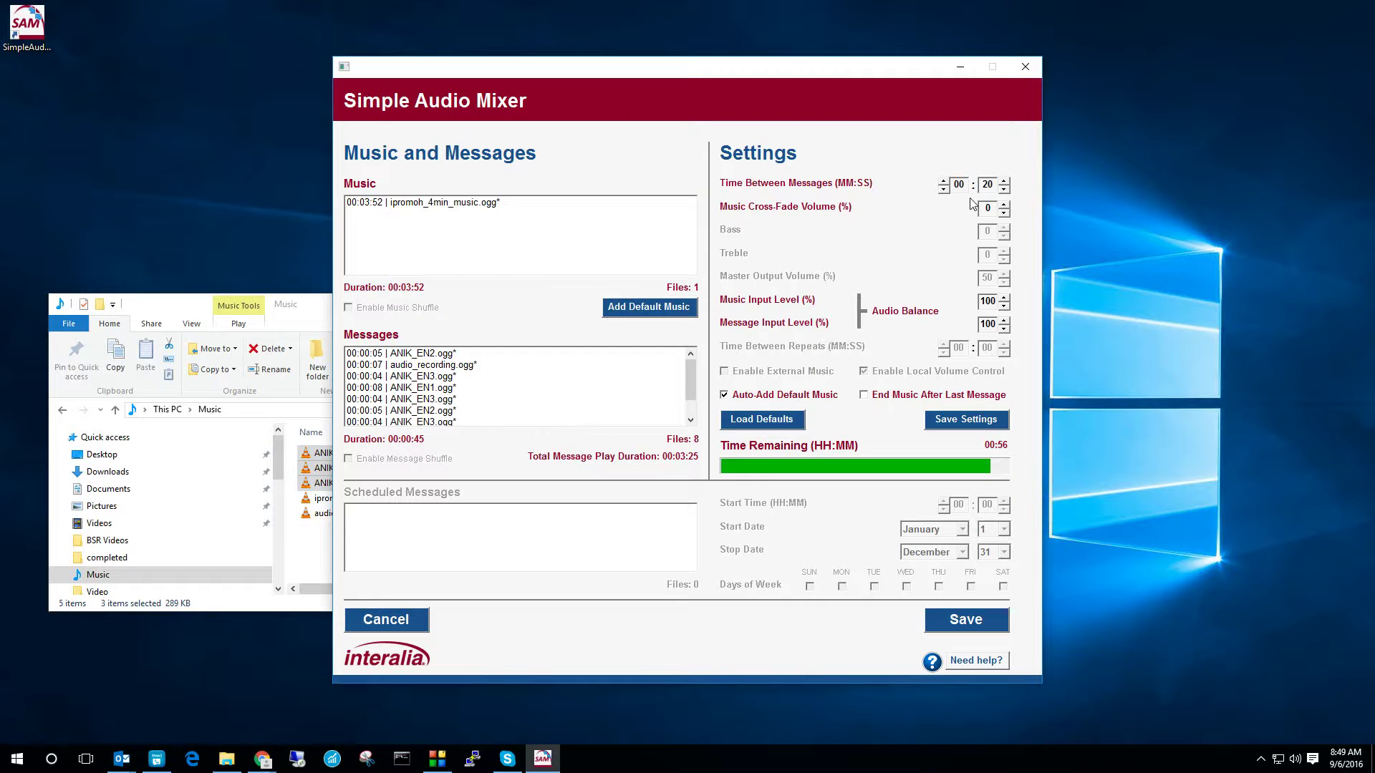
pyautogui.click(172, 313)
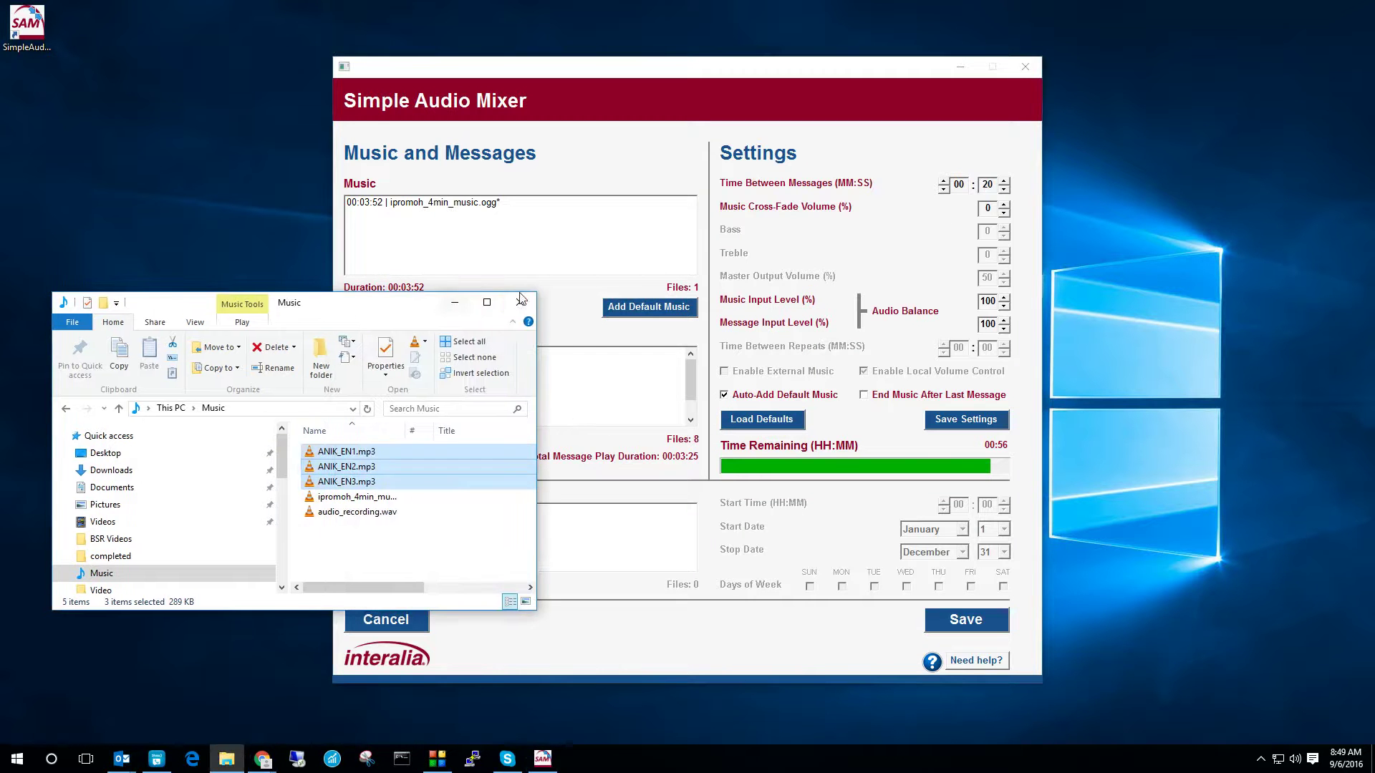
pyautogui.click(521, 303)
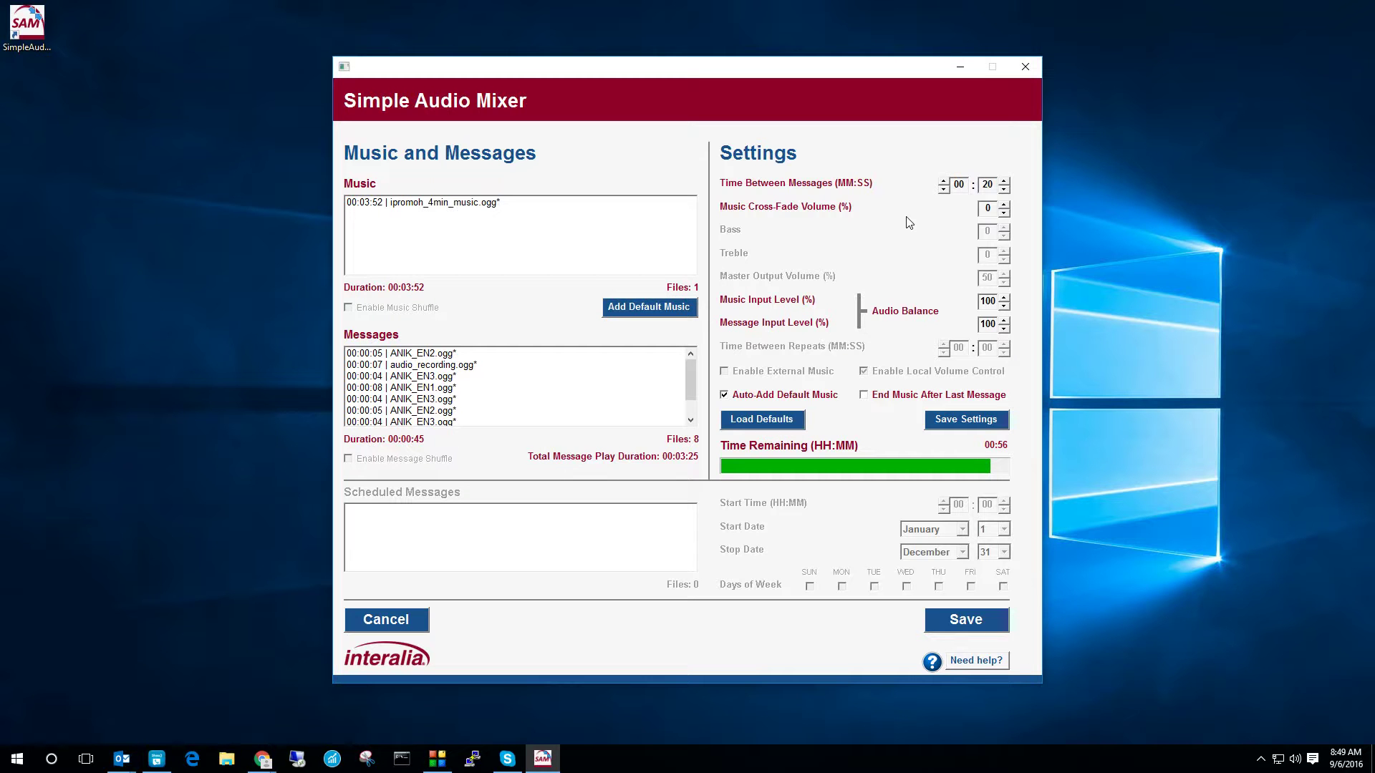
# Step: Set 23 seconds between messages, cross-fade volume 0 and Music Input Level 80, then save the settings
pyautogui.click(1004, 181)
pyautogui.click(1005, 181)
pyautogui.click(1004, 181)
pyautogui.click(1005, 205)
pyautogui.click(1003, 212)
pyautogui.click(1004, 306)
pyautogui.click(962, 425)
pyautogui.click(661, 413)
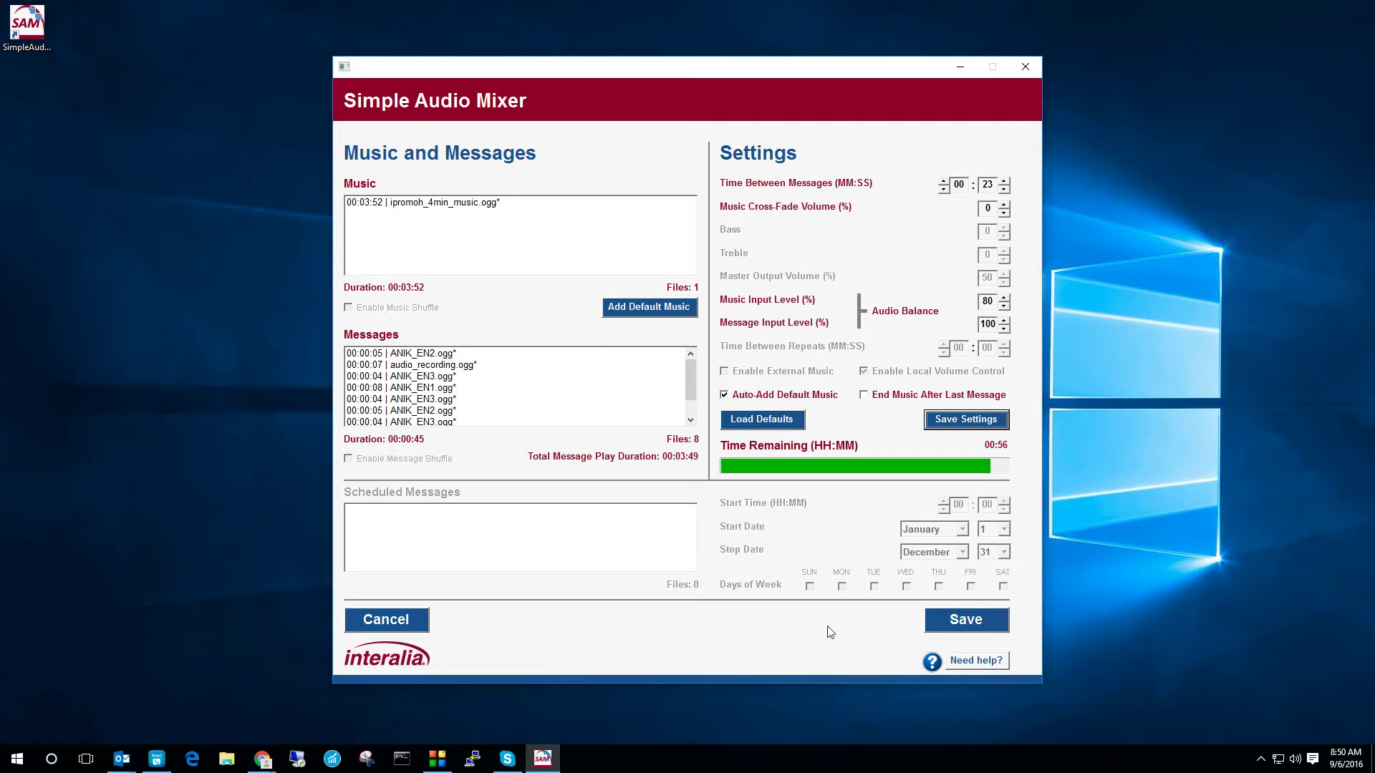
# Step: Set the output sampling rate to 44100 Hz with the WAV/PCM A-Law codec
pyautogui.click(977, 621)
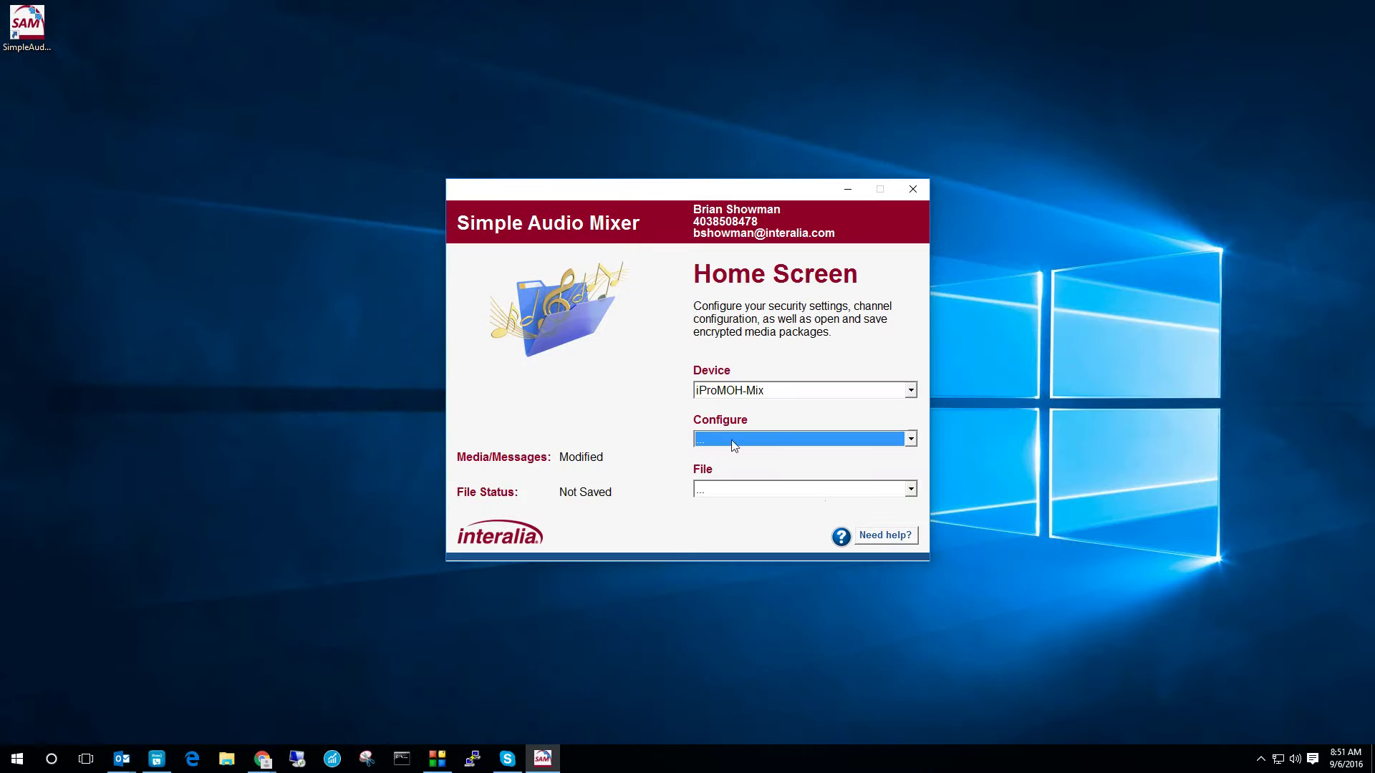
pyautogui.click(734, 445)
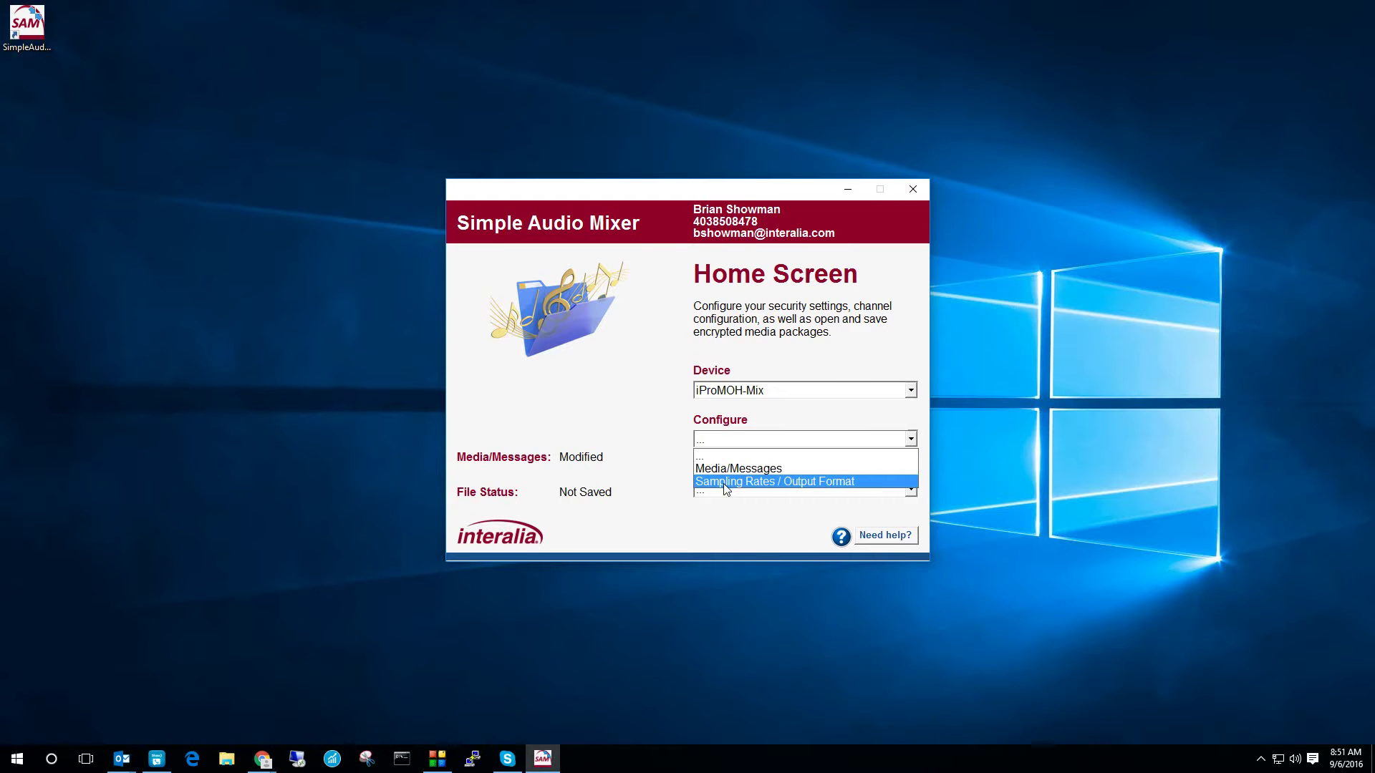
pyautogui.click(724, 482)
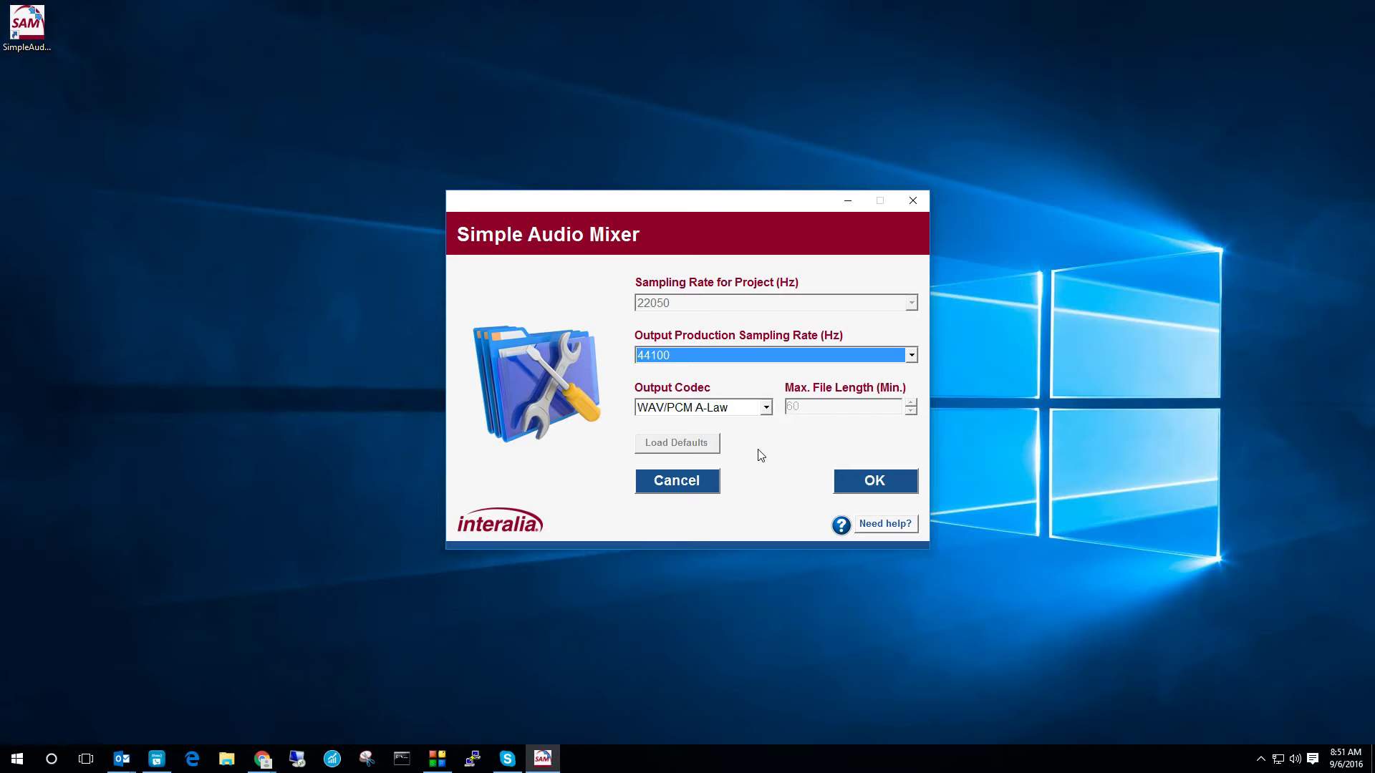
pyautogui.click(695, 355)
pyautogui.click(703, 411)
pyautogui.click(712, 408)
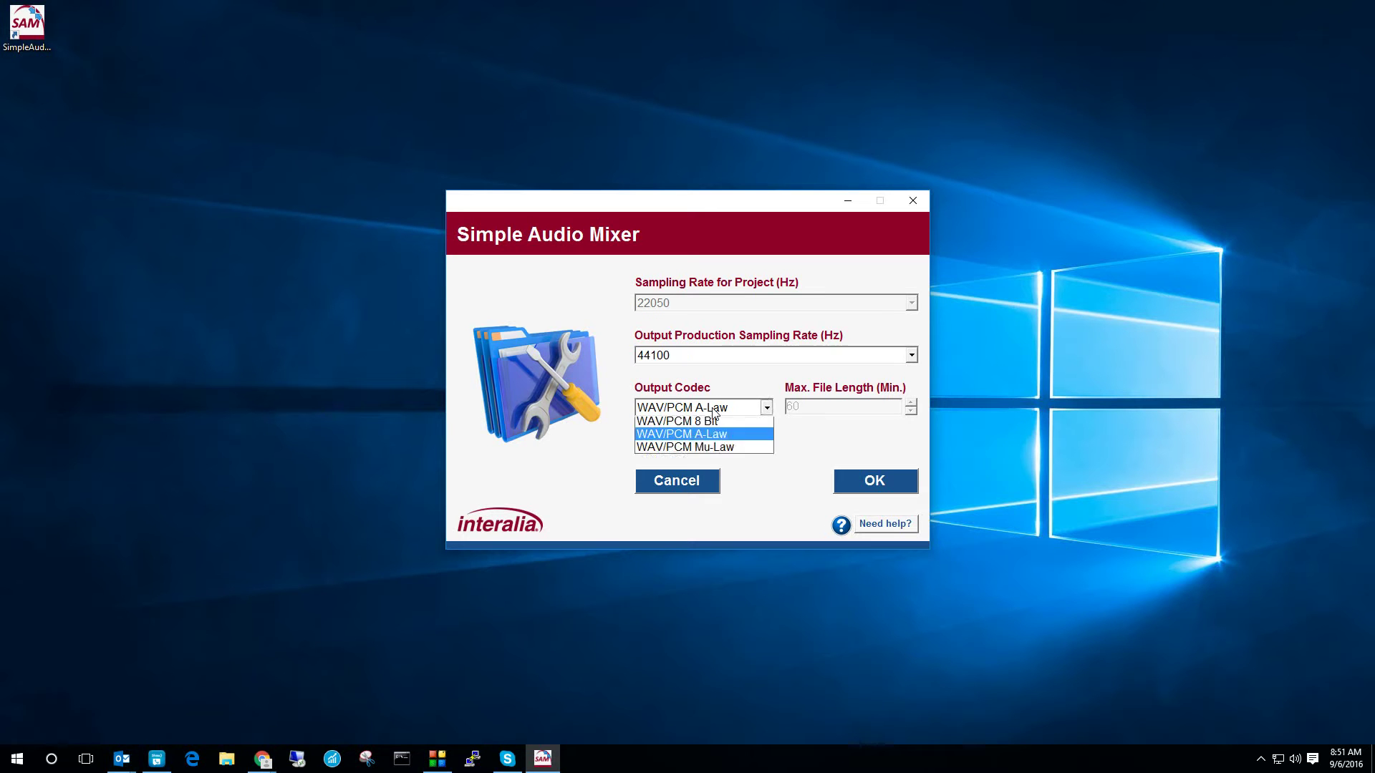
pyautogui.click(827, 452)
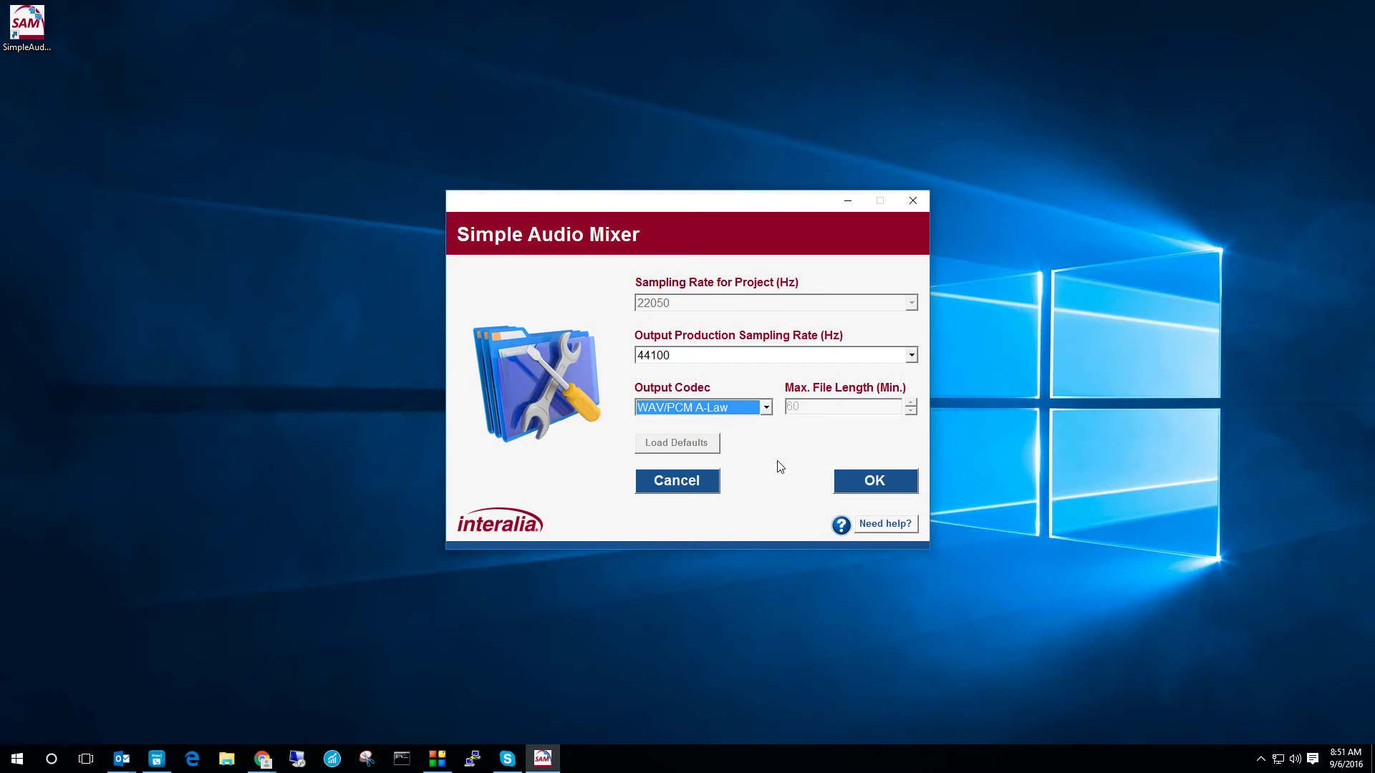
pyautogui.click(874, 482)
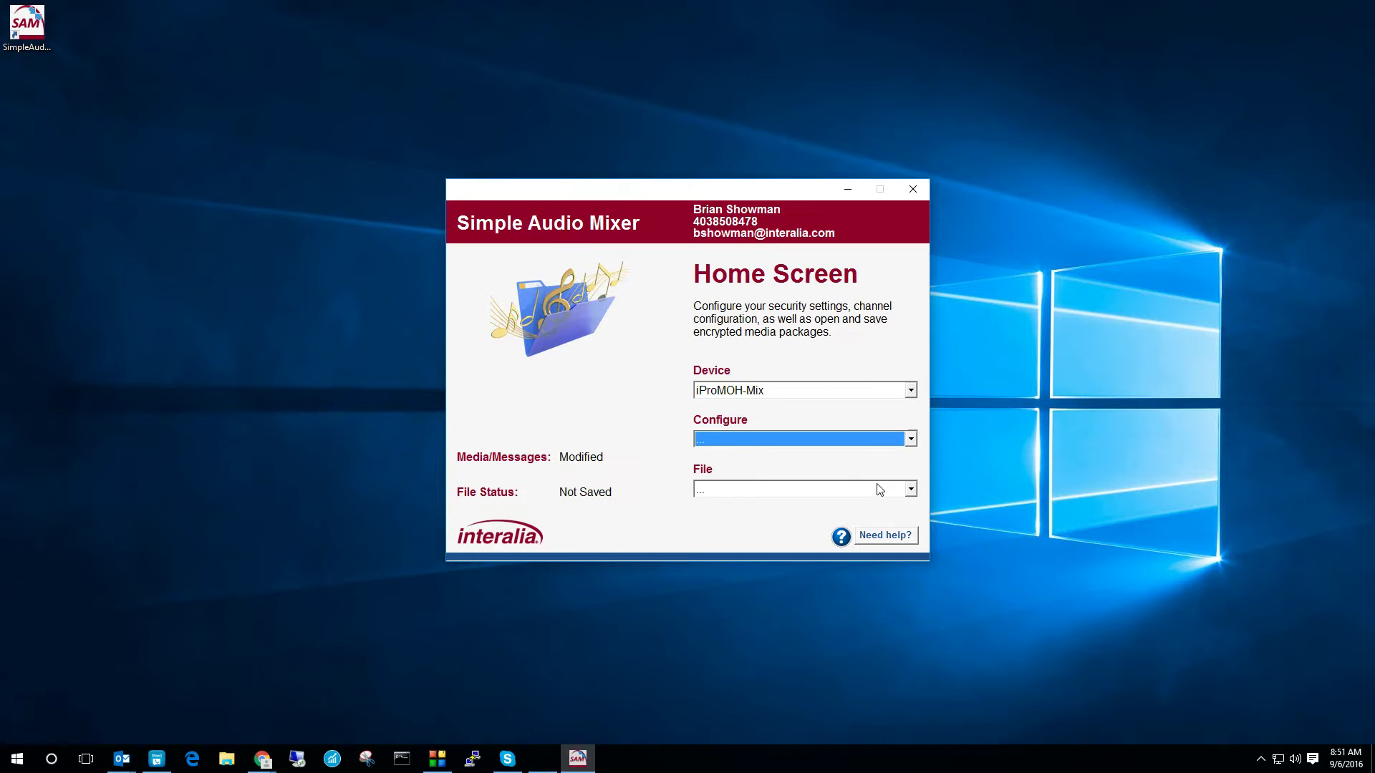
# Step: Save the current content as SAM.ipc in the Desktop folder
pyautogui.click(763, 491)
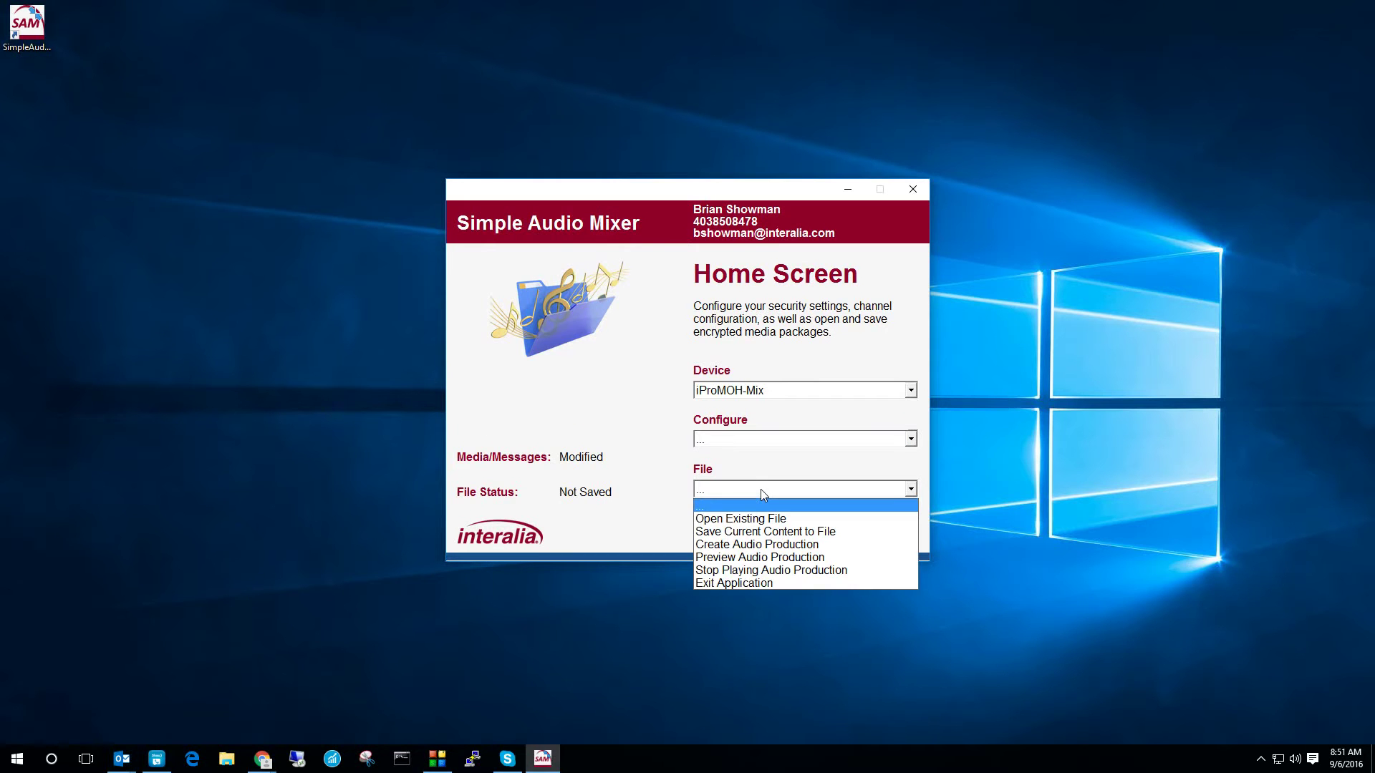
pyautogui.click(766, 534)
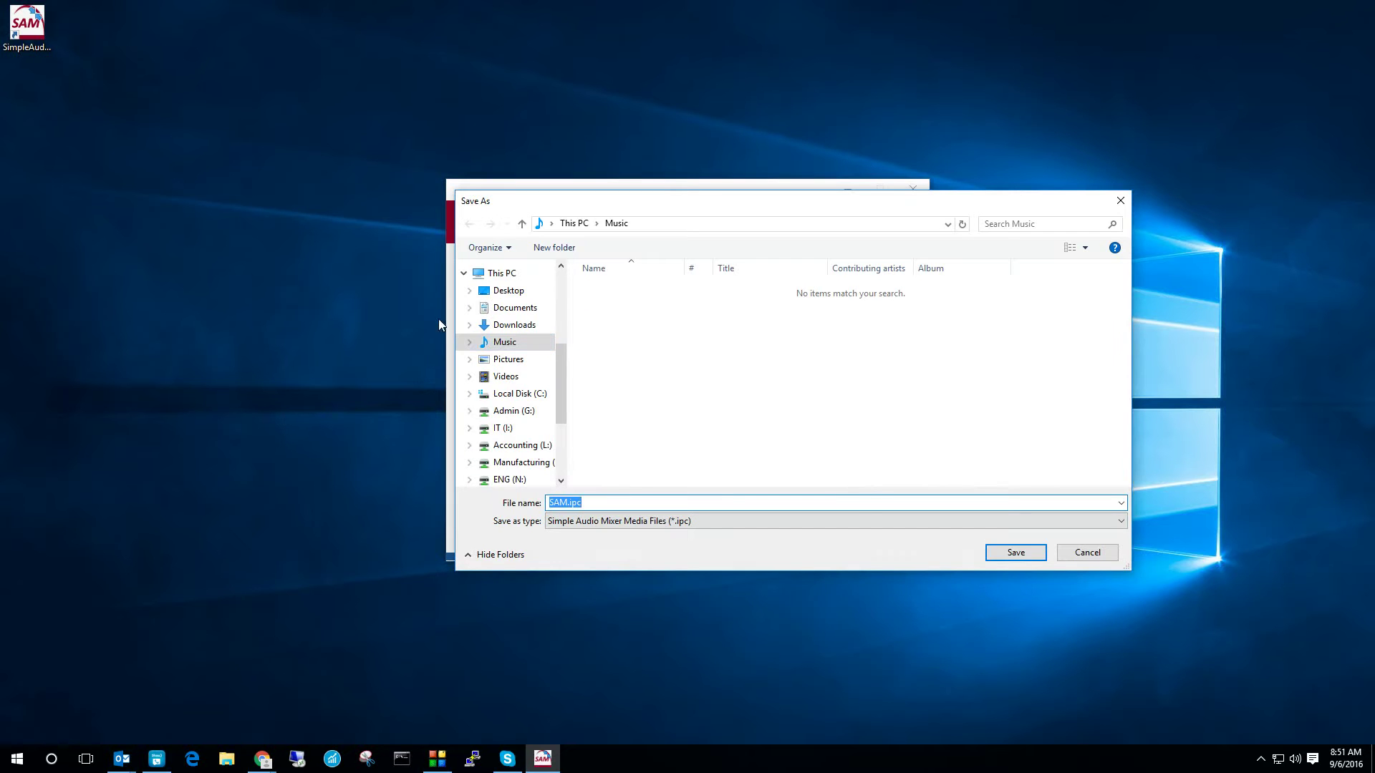
pyautogui.moveTo(745, 208); pyautogui.dragTo(562, 344)
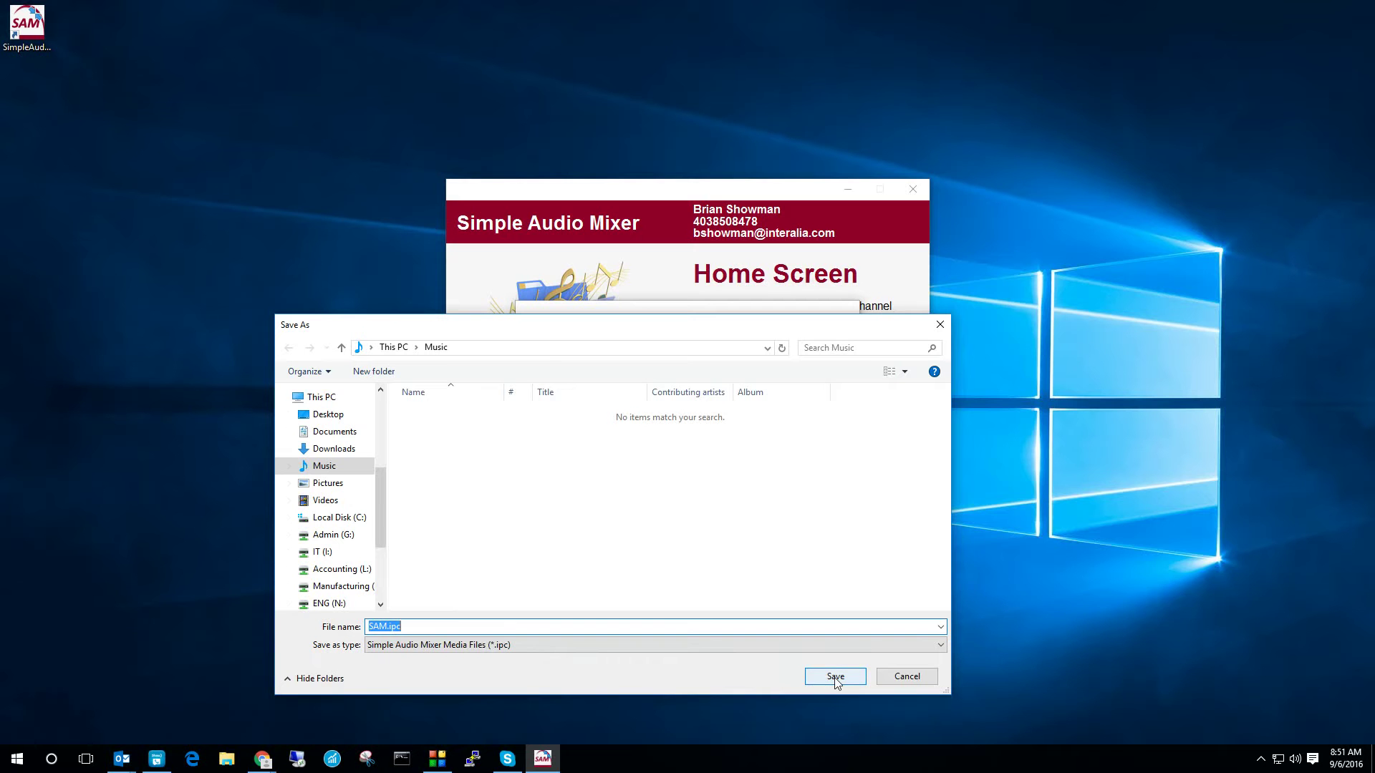
pyautogui.click(315, 414)
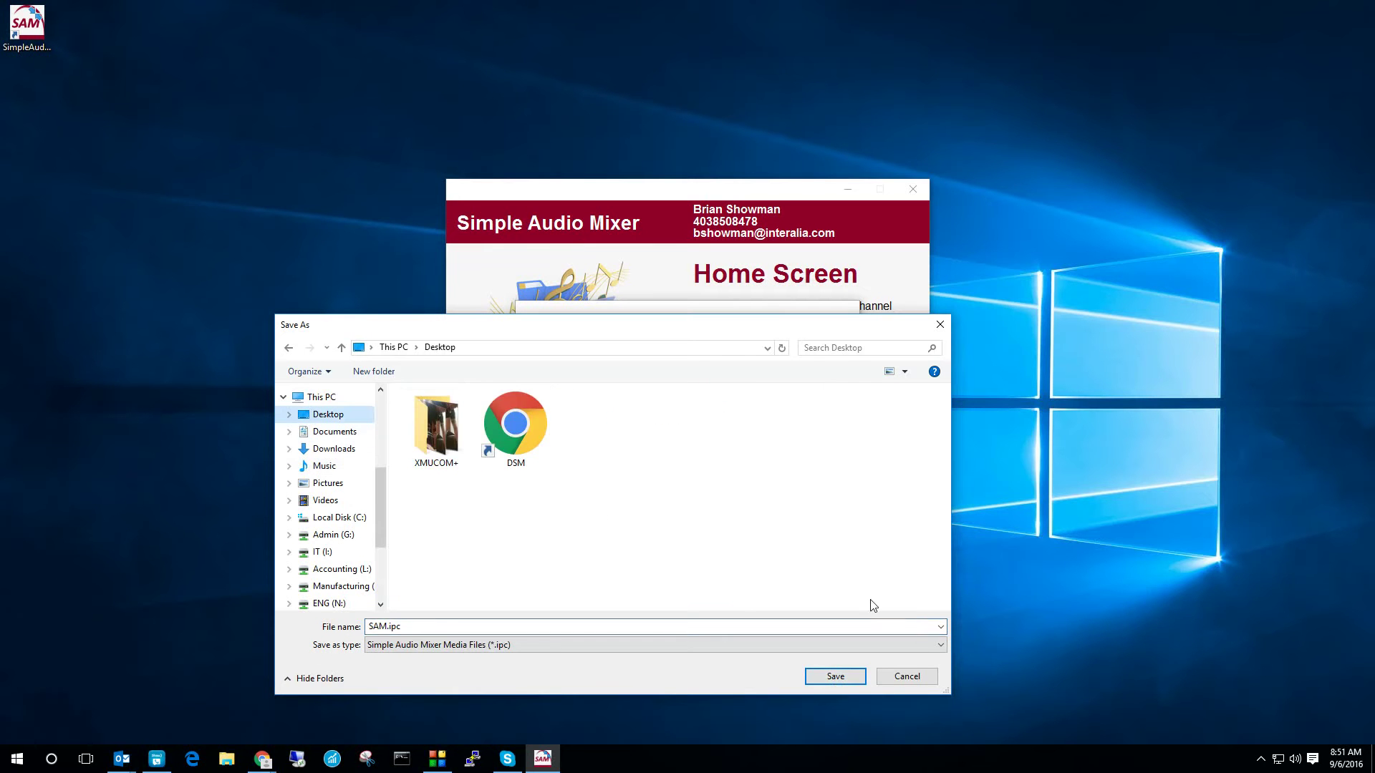
pyautogui.click(842, 673)
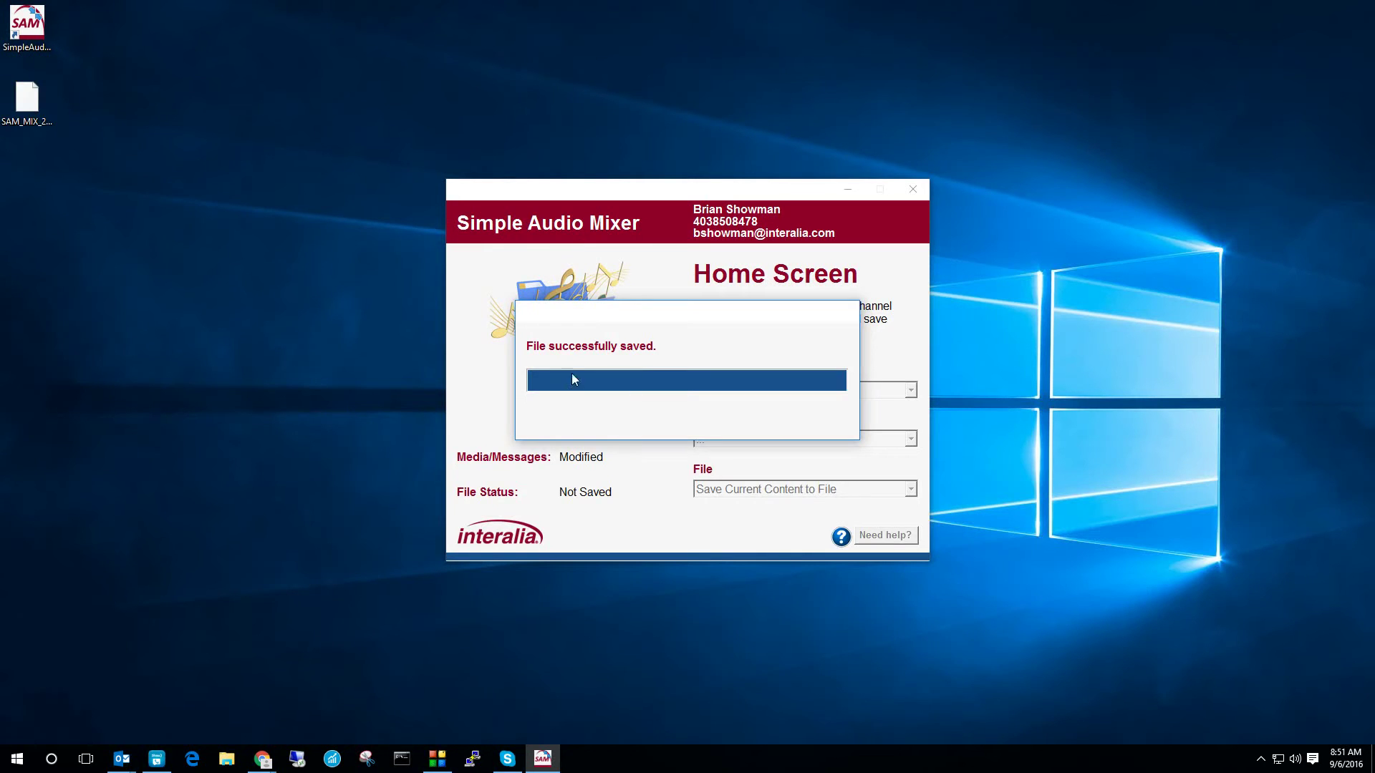
# Step: Preview the audio production from the File menu, then stop its playback
pyautogui.click(800, 489)
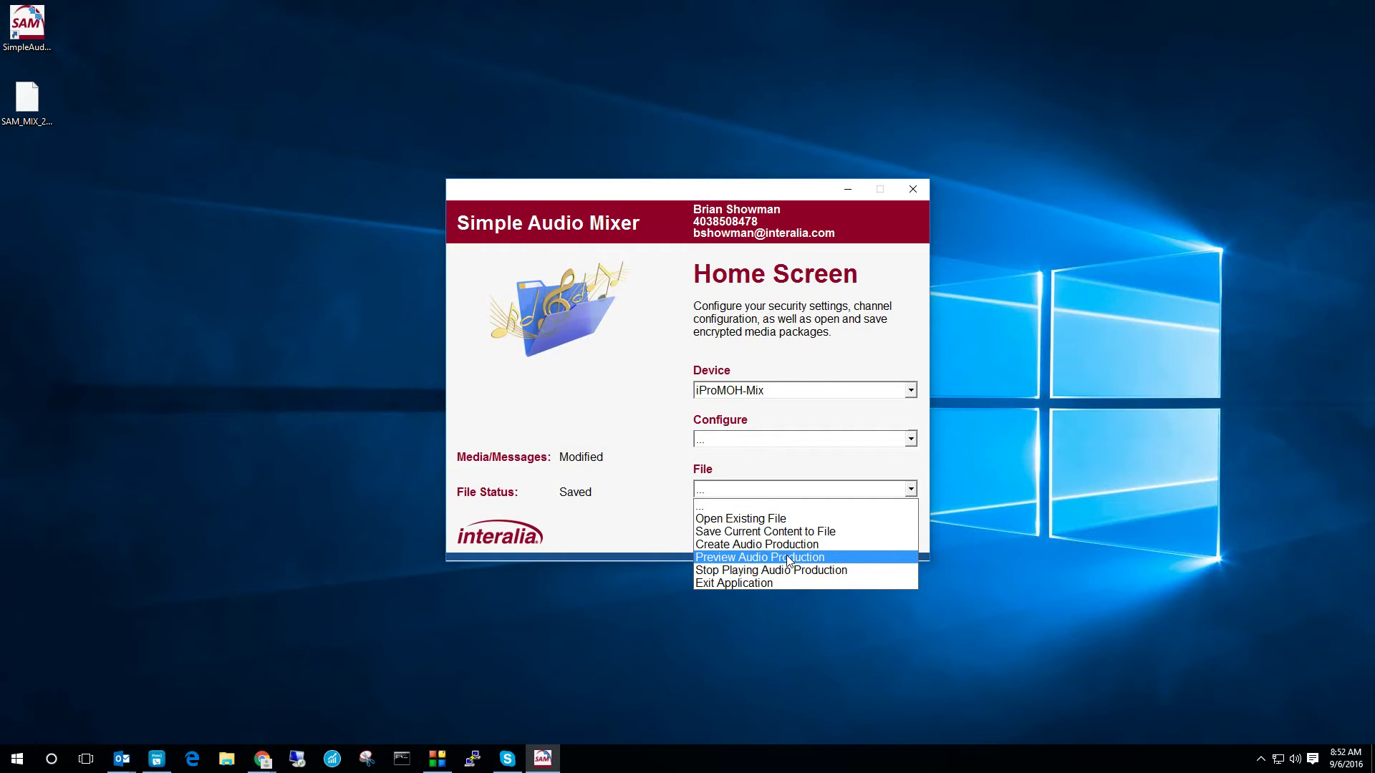
pyautogui.click(788, 559)
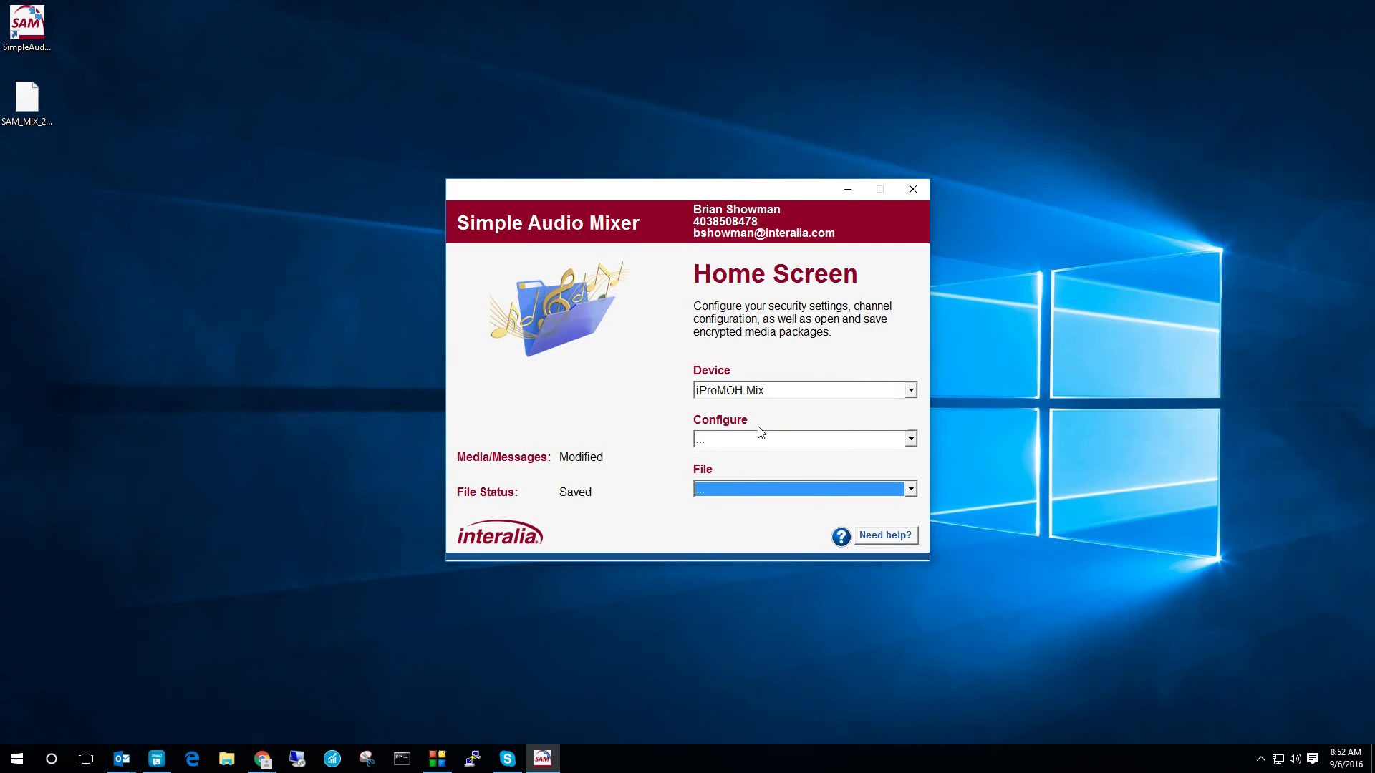
pyautogui.click(749, 494)
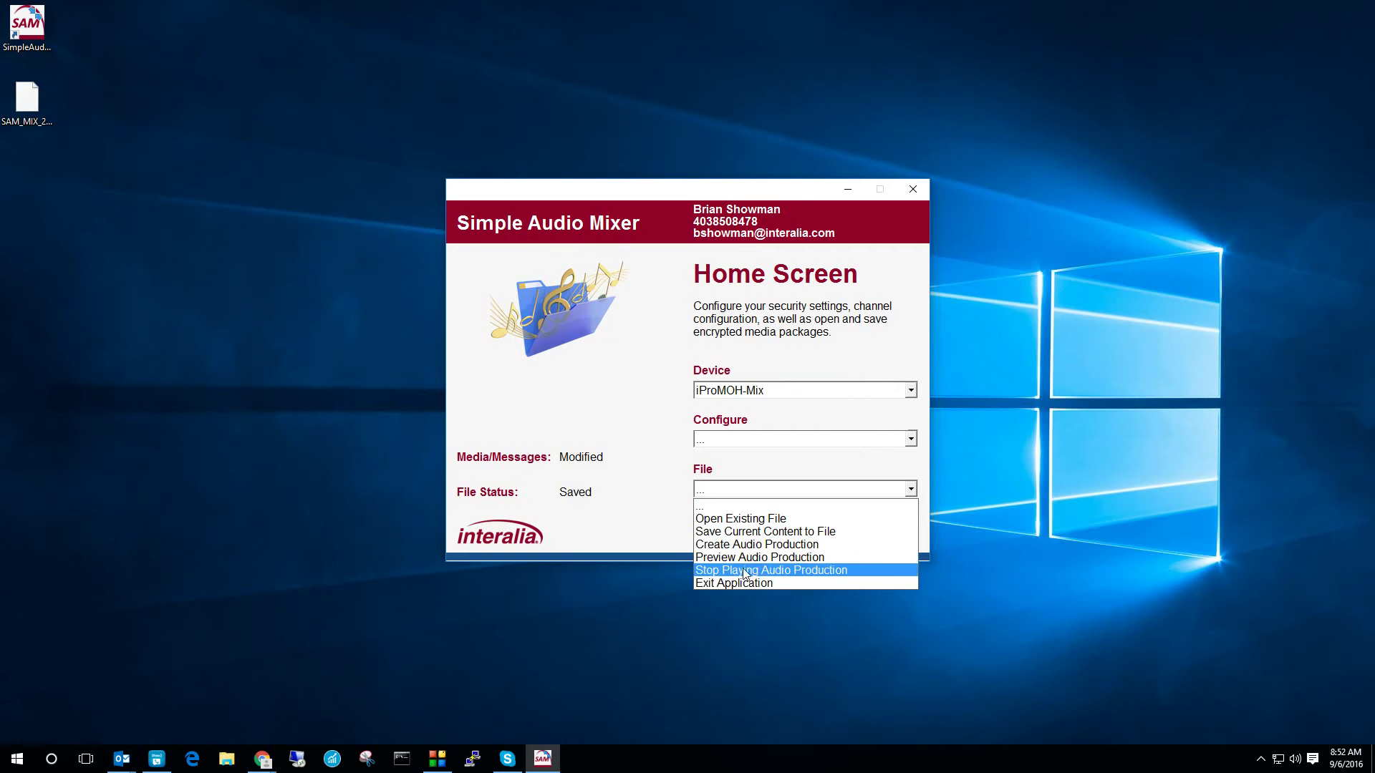
pyautogui.click(745, 573)
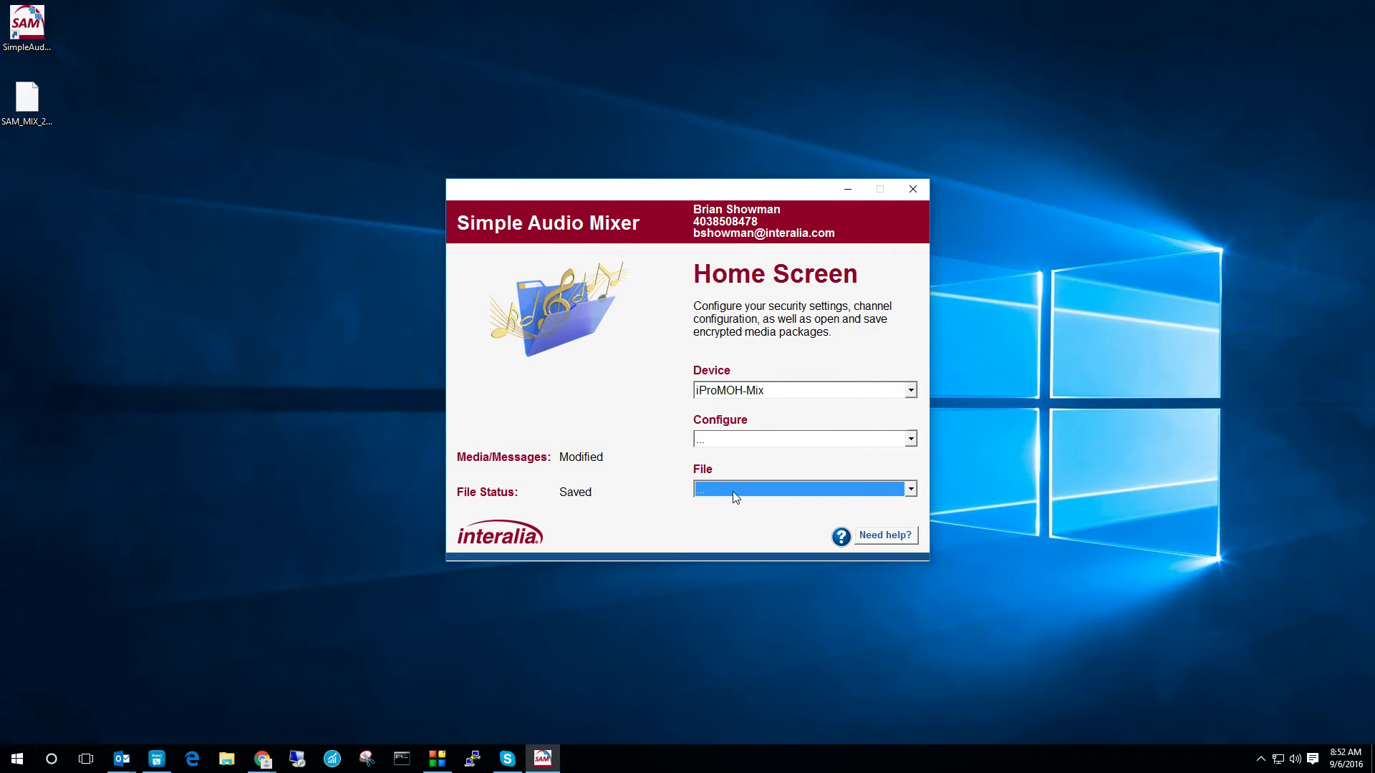
# Step: Re-save the Music and Messages settings from Configure > Media/Messages
pyautogui.click(720, 437)
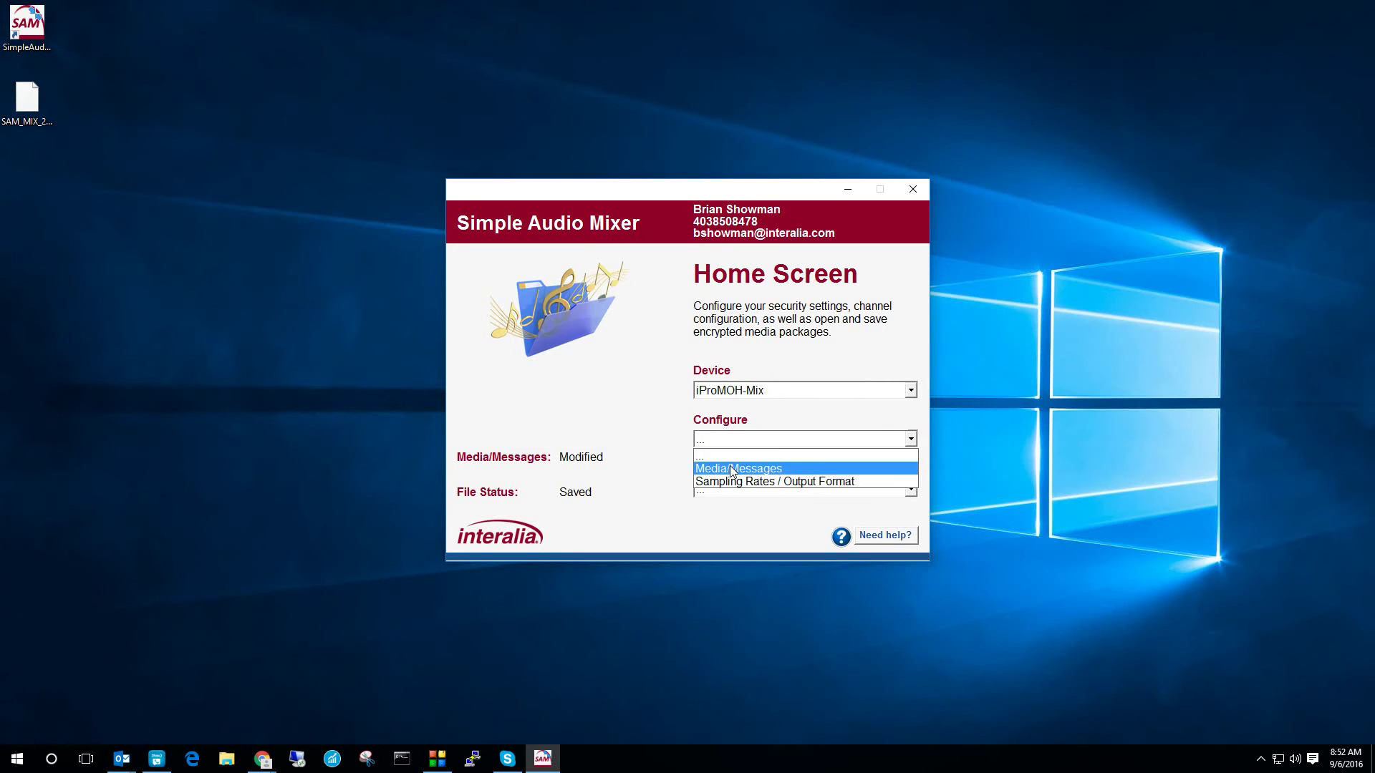
pyautogui.click(731, 464)
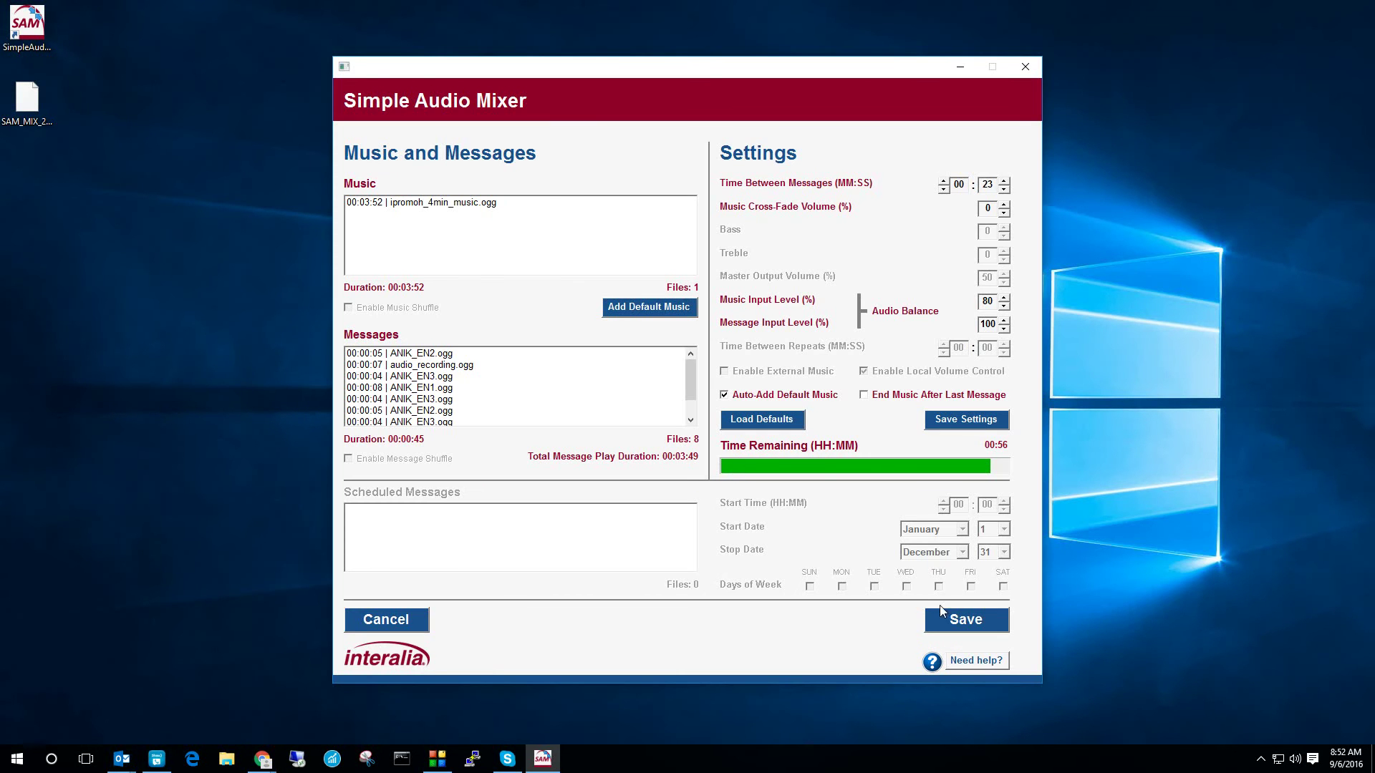
pyautogui.click(966, 620)
pyautogui.click(734, 489)
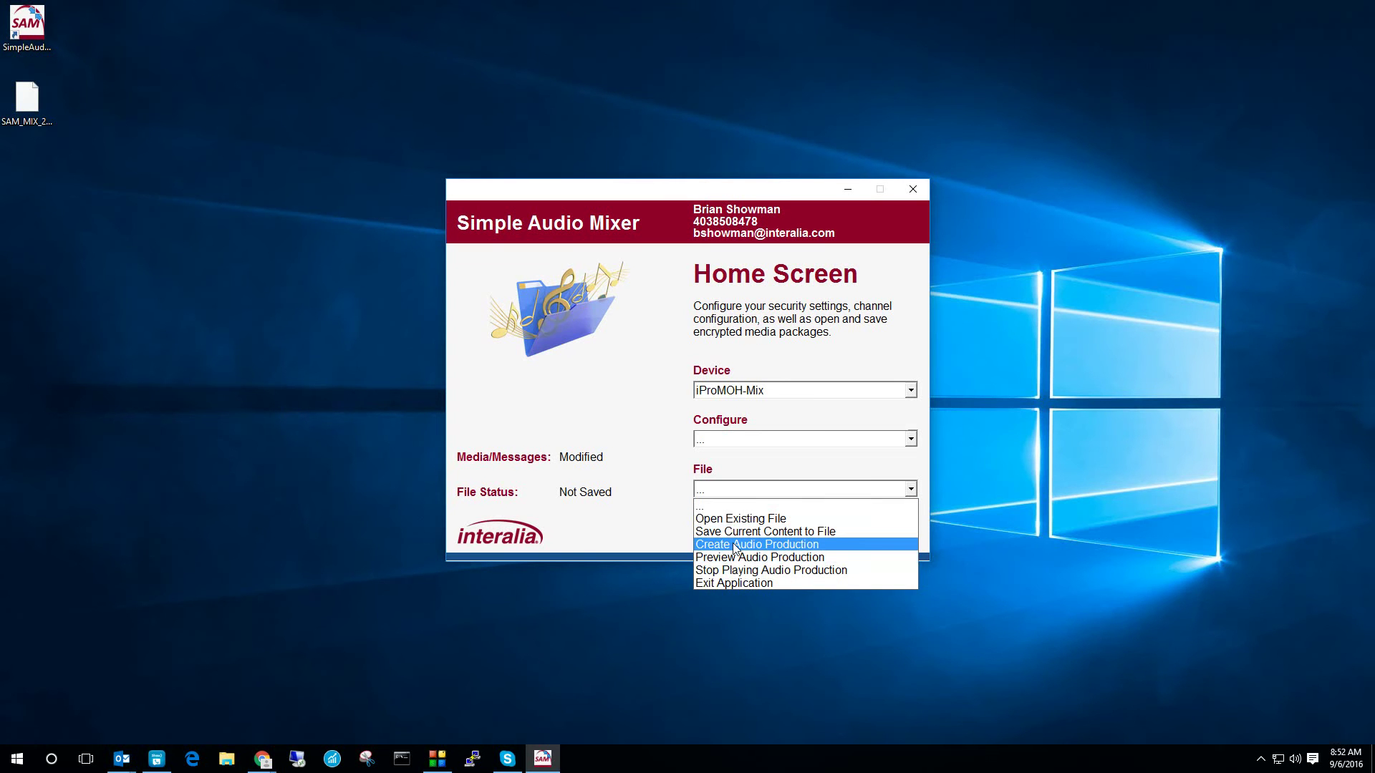
# Step: Export the audio production as SAM.wav to the Desktop and check the new file there
pyautogui.click(733, 544)
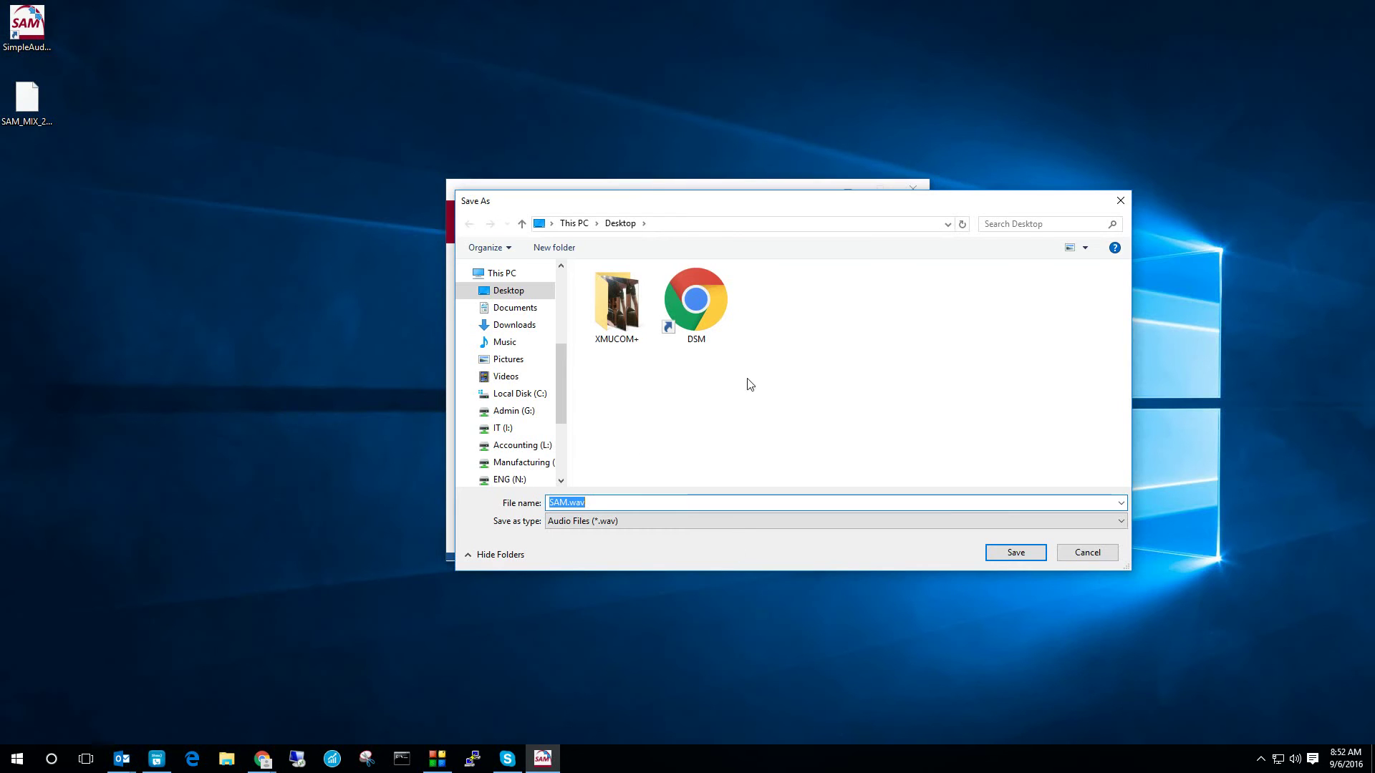
pyautogui.click(623, 506)
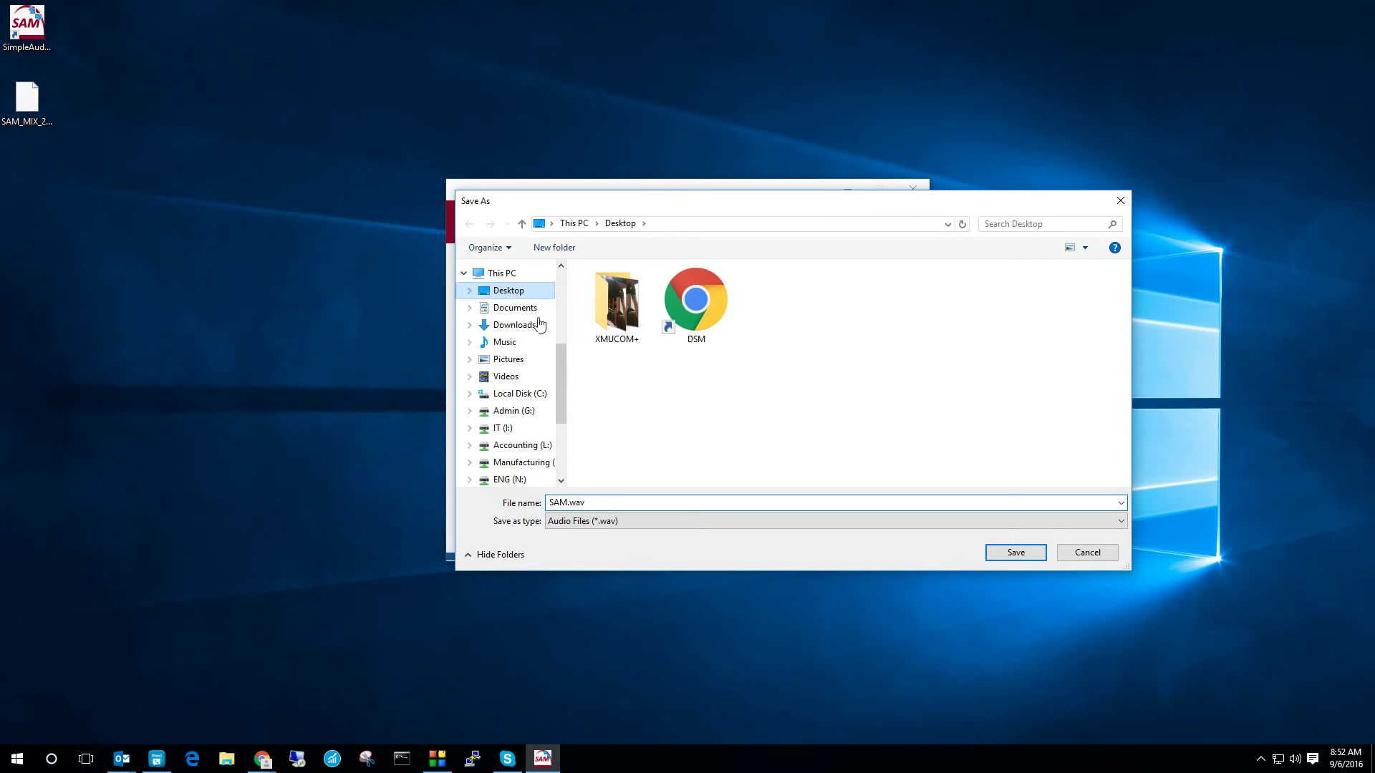
pyautogui.click(1013, 553)
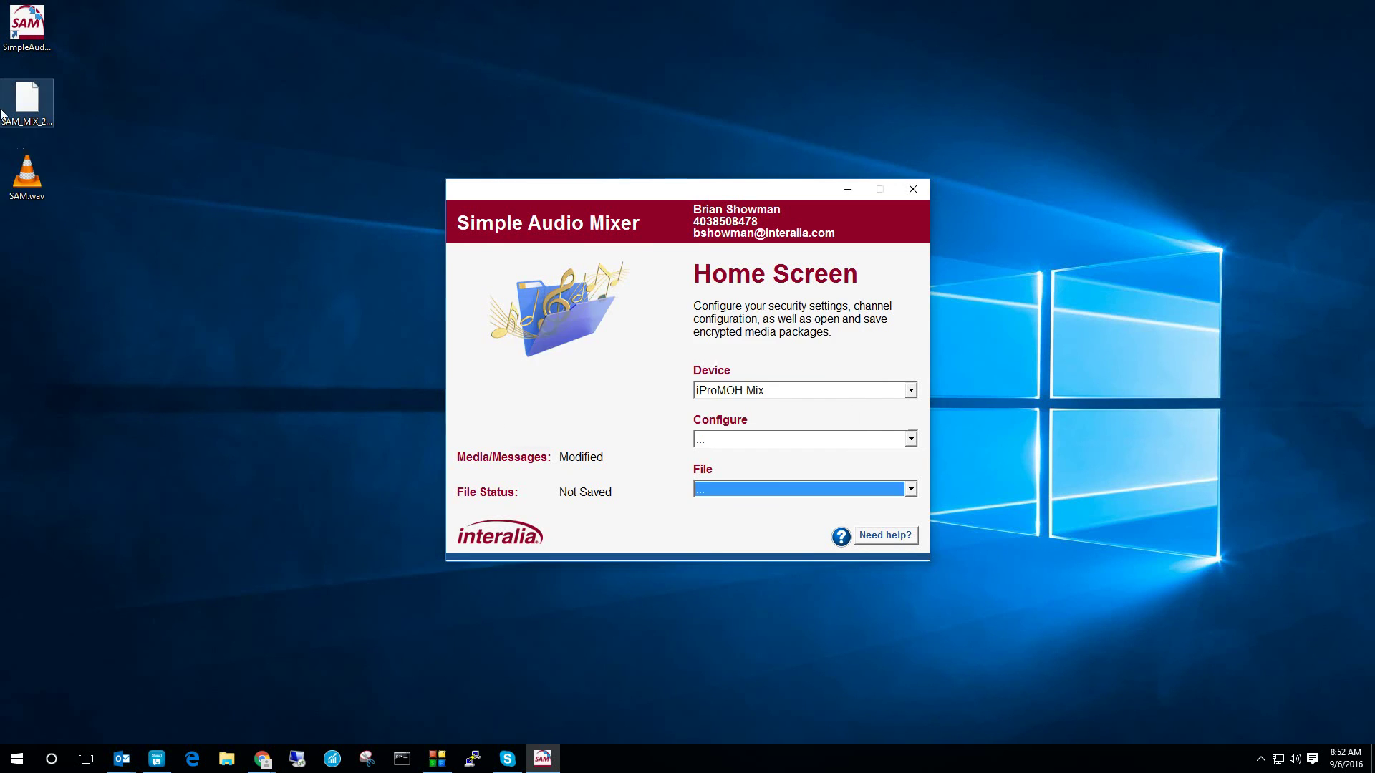
pyautogui.click(27, 176)
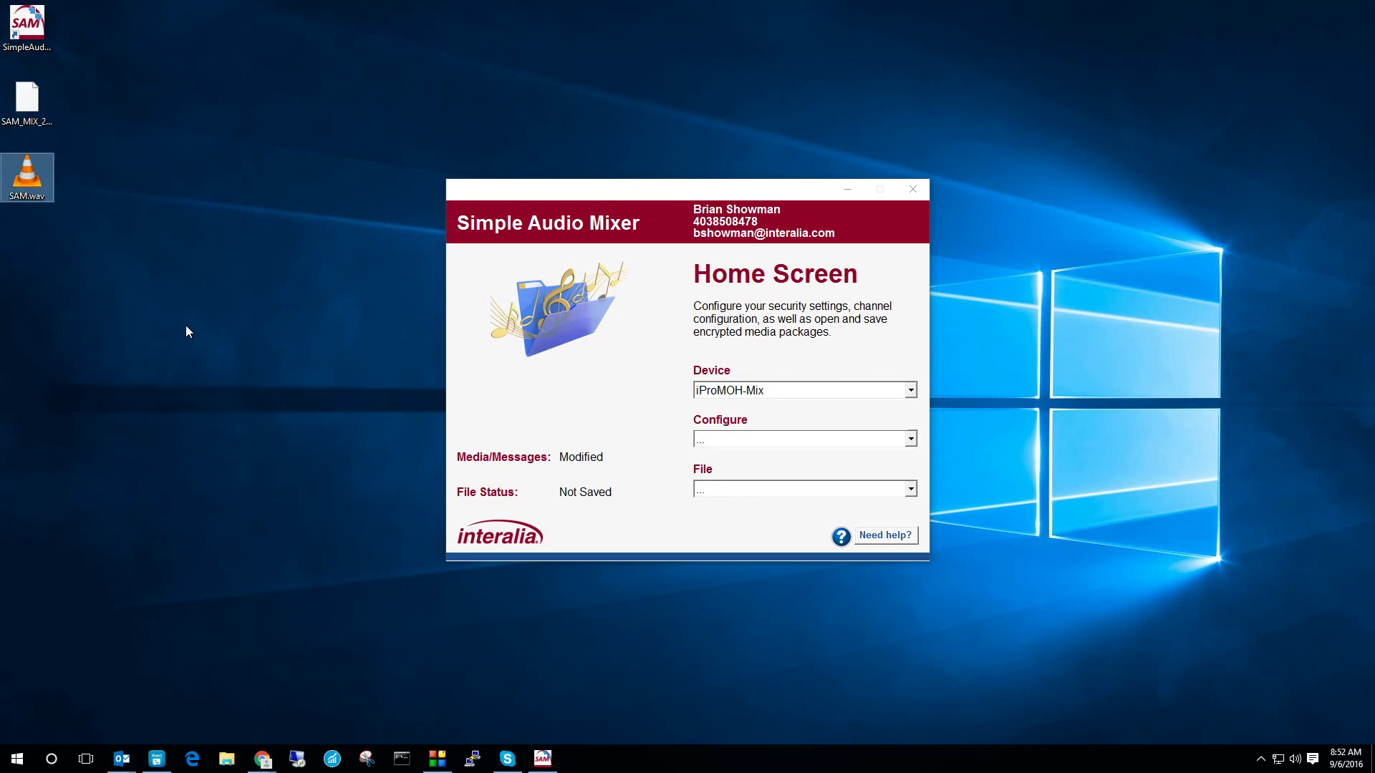